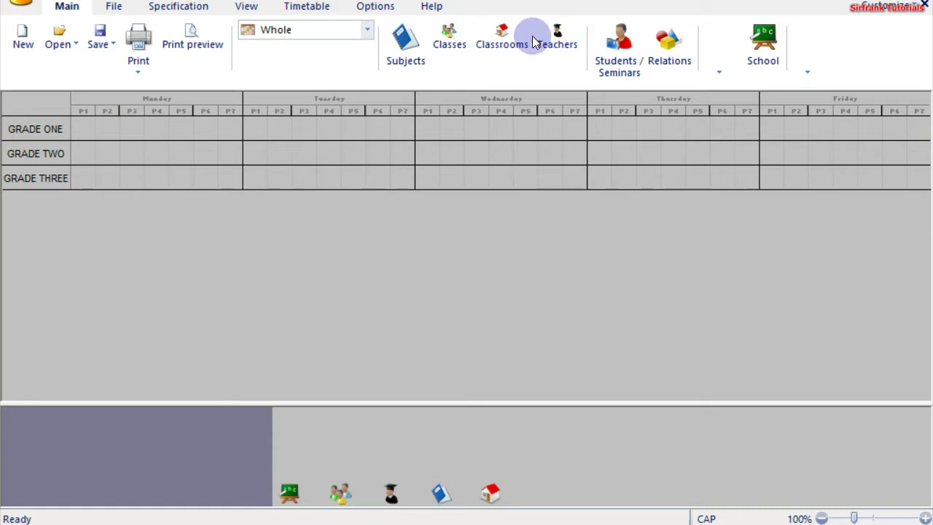
Open the timetable wizard and advance through the school, subjects, classes and classrooms pages to the teachers list
{"action": "left_click", "coordinate": [180, 9]}
{"action": "left_click", "coordinate": [73, 45]}
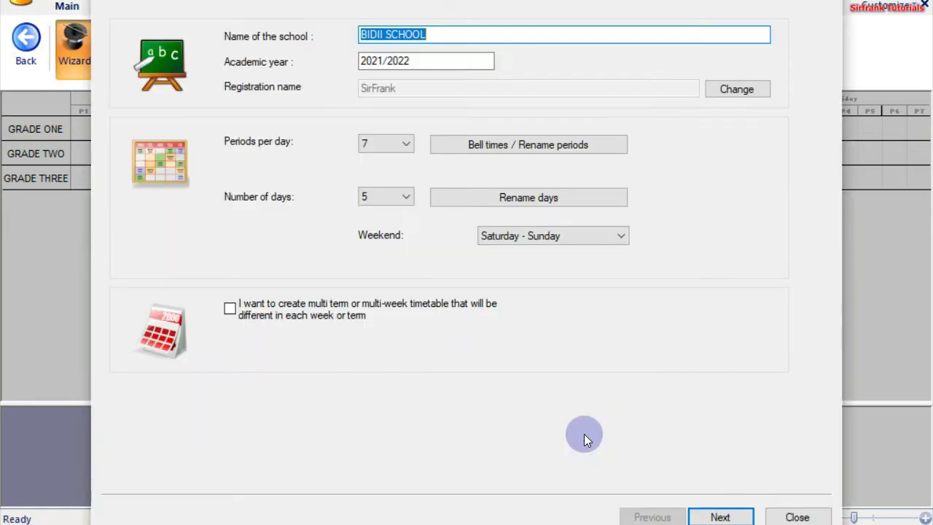
{"action": "left_click", "coordinate": [725, 516]}
{"action": "left_click", "coordinate": [720, 514]}
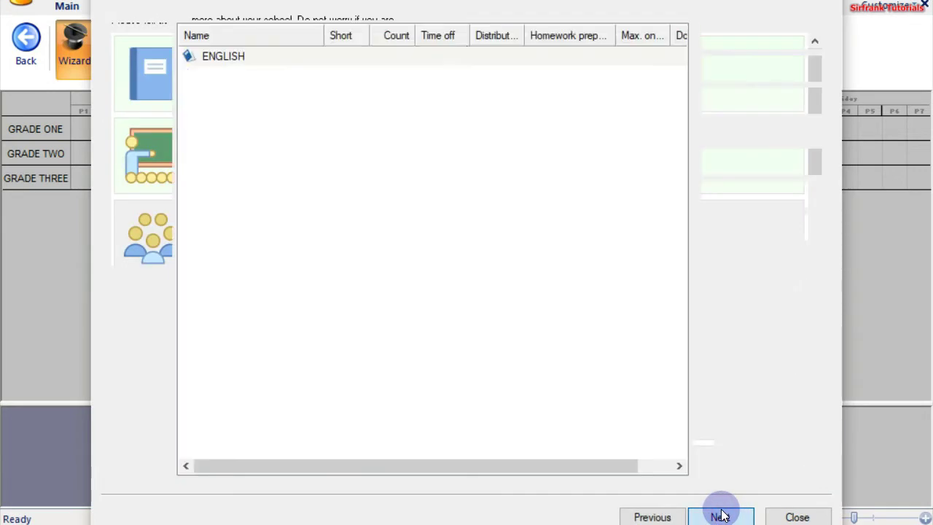
{"action": "left_click", "coordinate": [720, 515]}
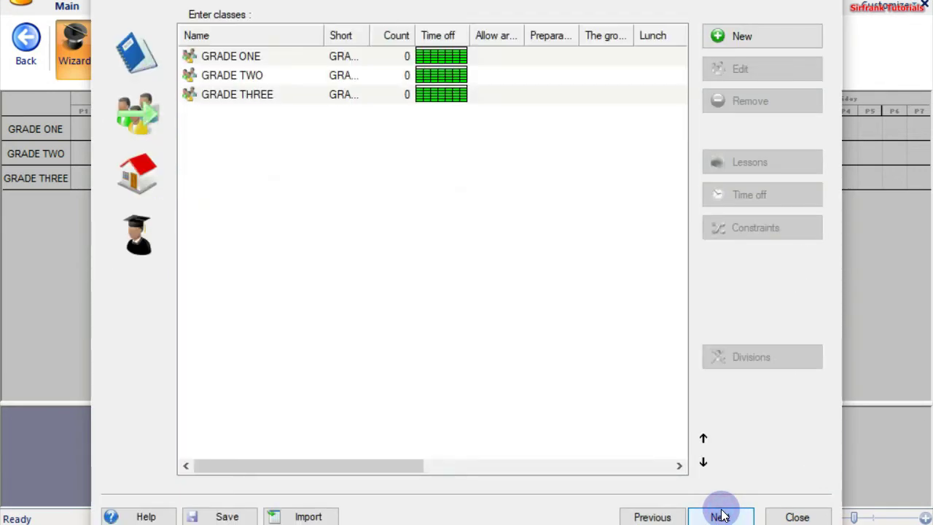
{"action": "left_click", "coordinate": [720, 516]}
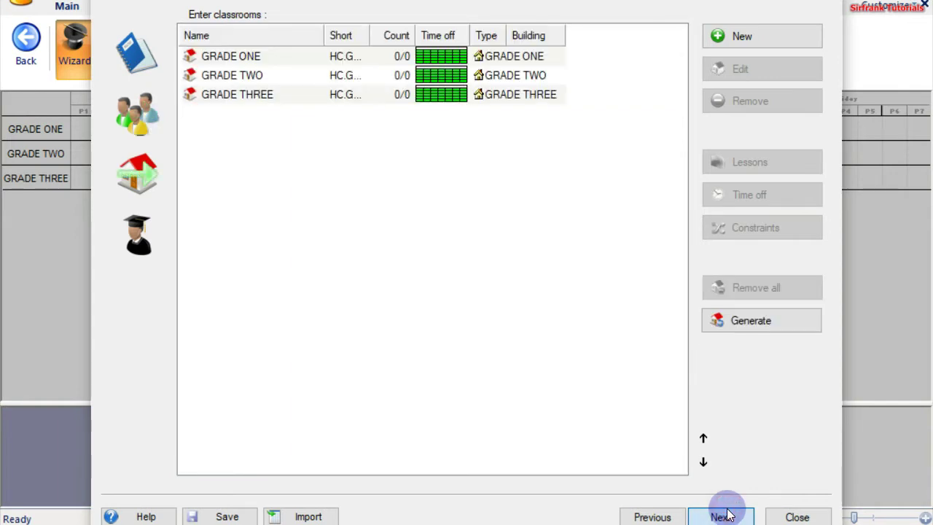
{"action": "left_click", "coordinate": [725, 515]}
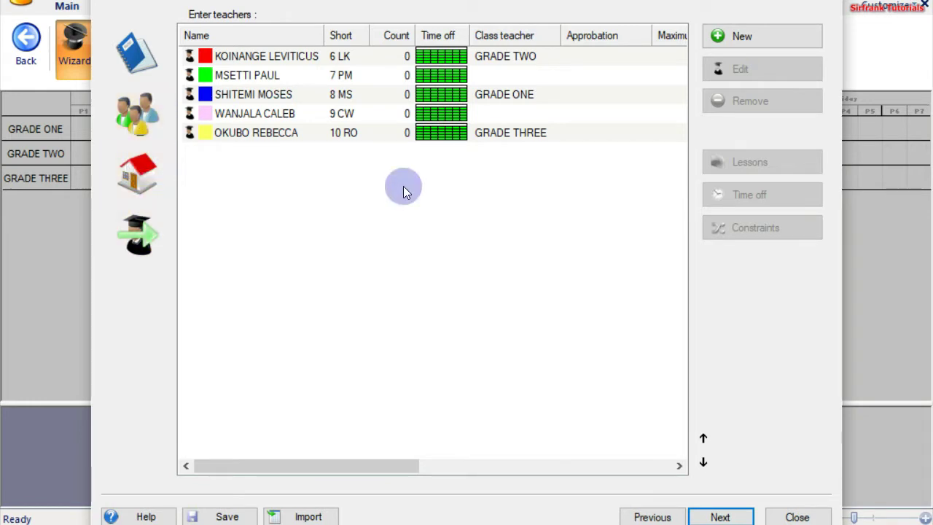
Review the entered subjects, classes and classrooms and their lesson counts, ending on the teachers list
{"action": "left_click", "coordinate": [143, 58]}
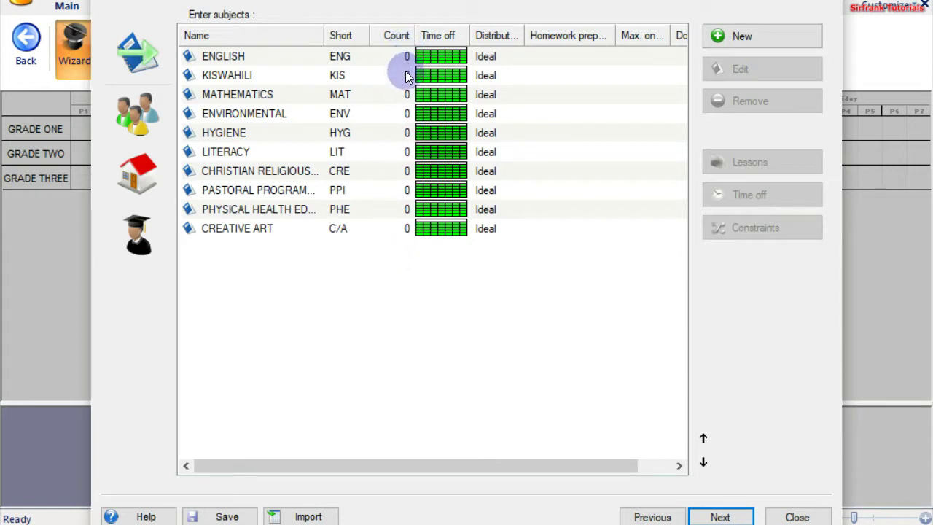
{"action": "left_click", "coordinate": [137, 115]}
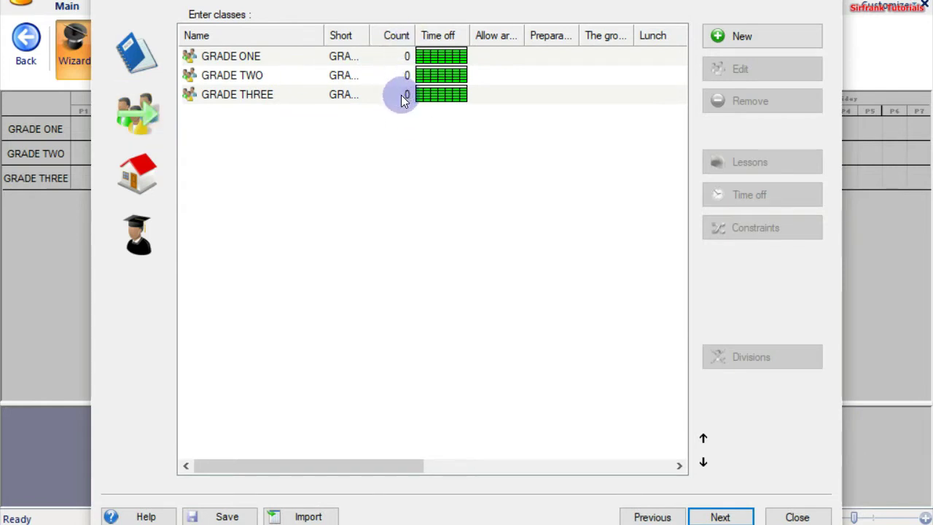
{"action": "left_click", "coordinate": [146, 174]}
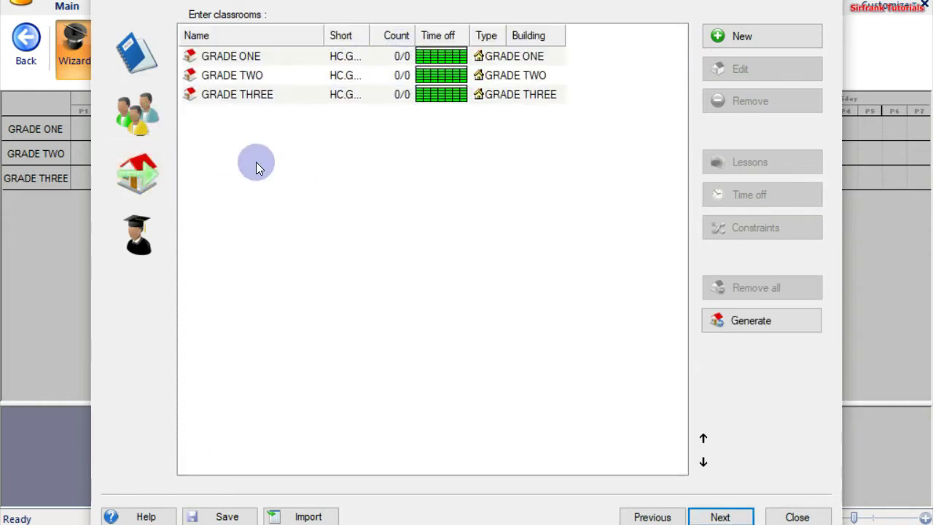
{"action": "left_click", "coordinate": [139, 248]}
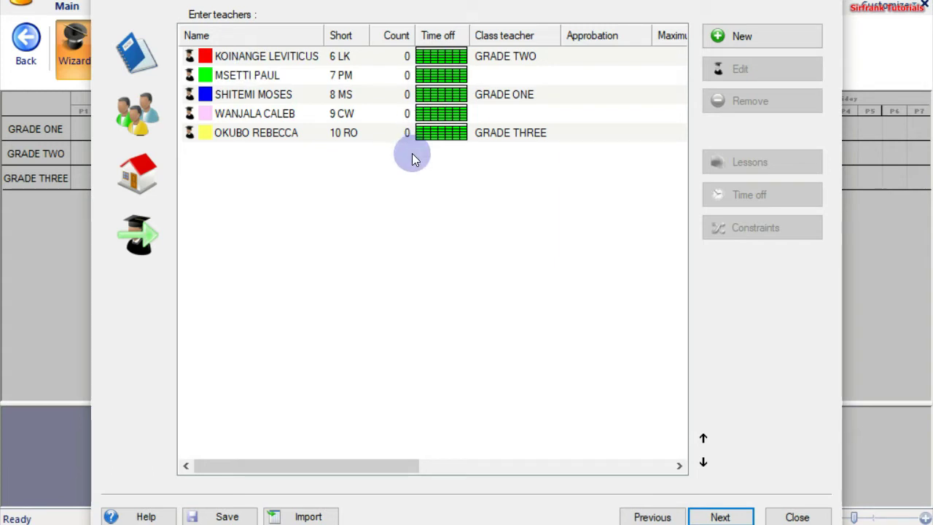
Start a new lesson for the first listed teacher and check the teacher choices and lesson length options
{"action": "left_click", "coordinate": [293, 56]}
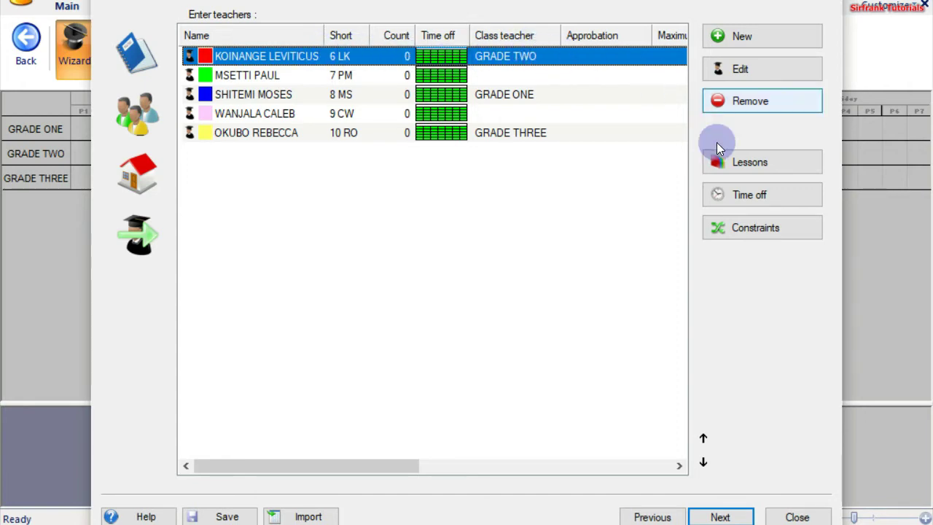
{"action": "left_click", "coordinate": [751, 160]}
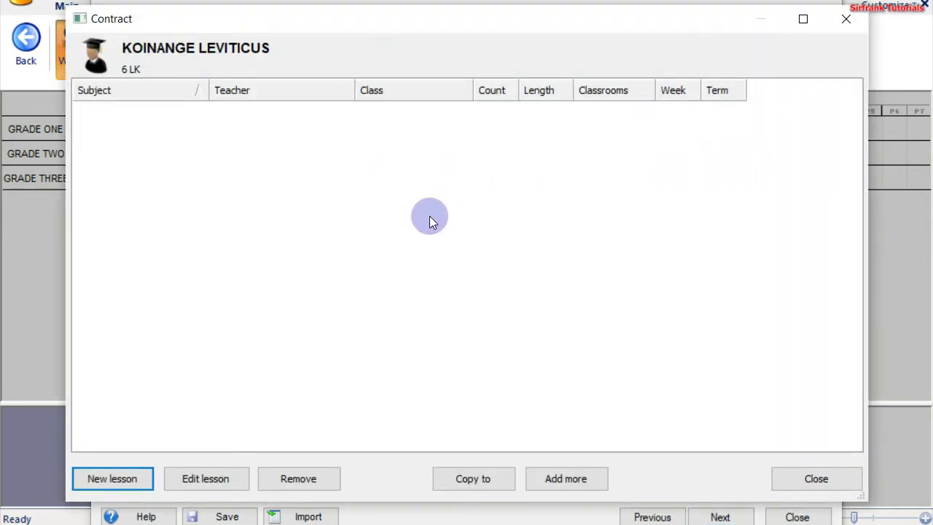
{"action": "left_click", "coordinate": [111, 478]}
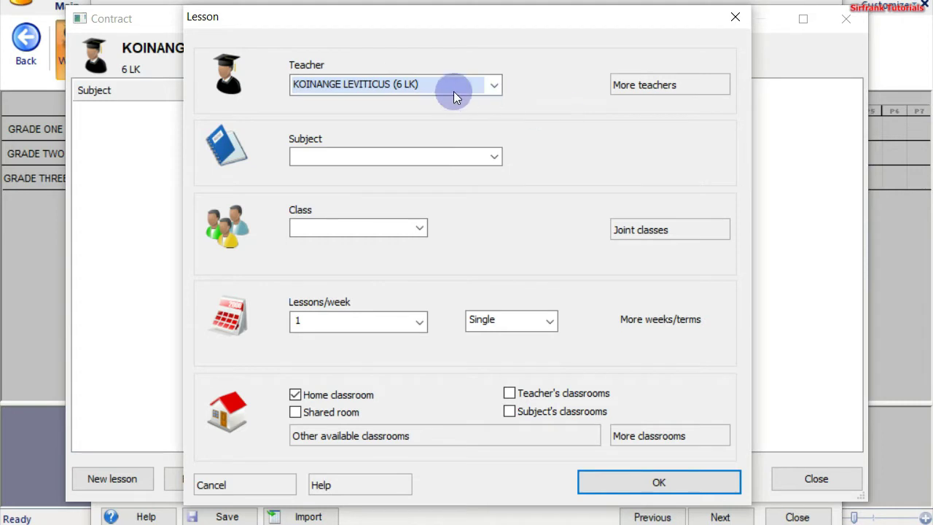
{"action": "left_click", "coordinate": [495, 86]}
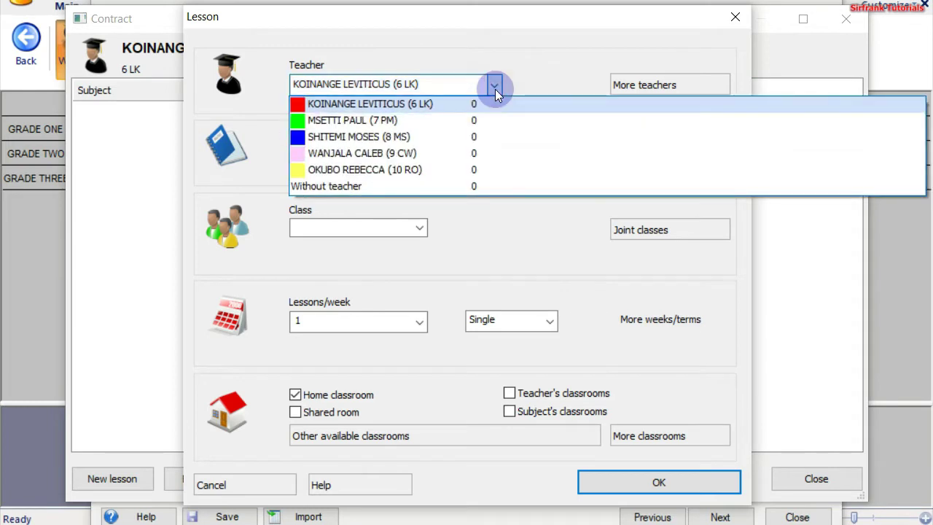
{"action": "left_click", "coordinate": [495, 87]}
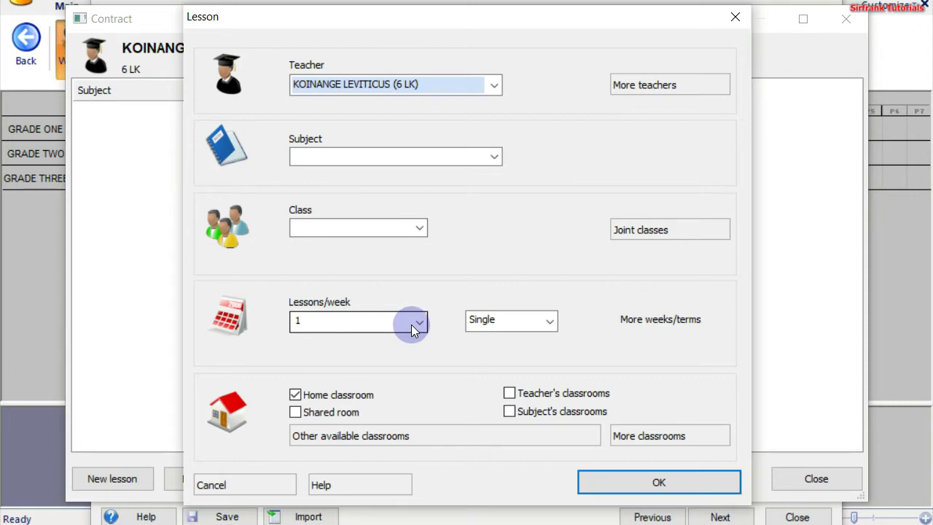
{"action": "left_click", "coordinate": [547, 323]}
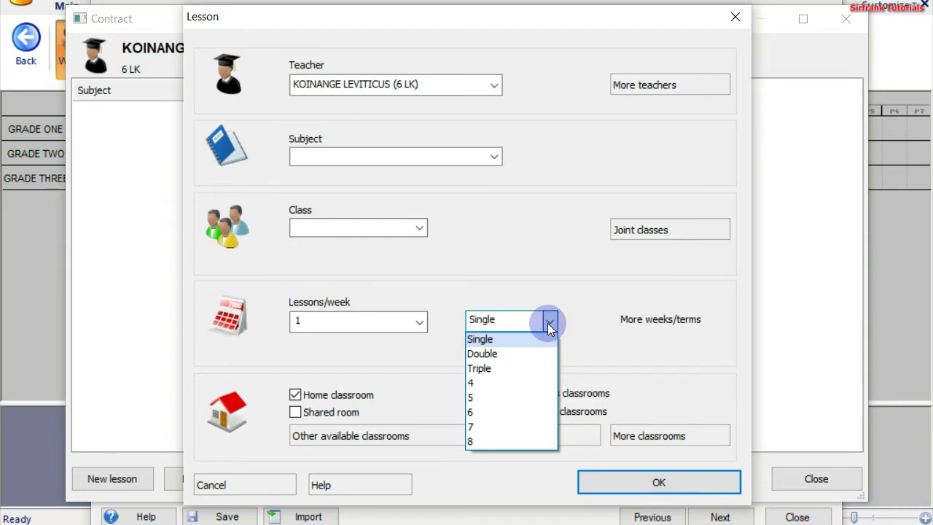
{"action": "left_click", "coordinate": [547, 323]}
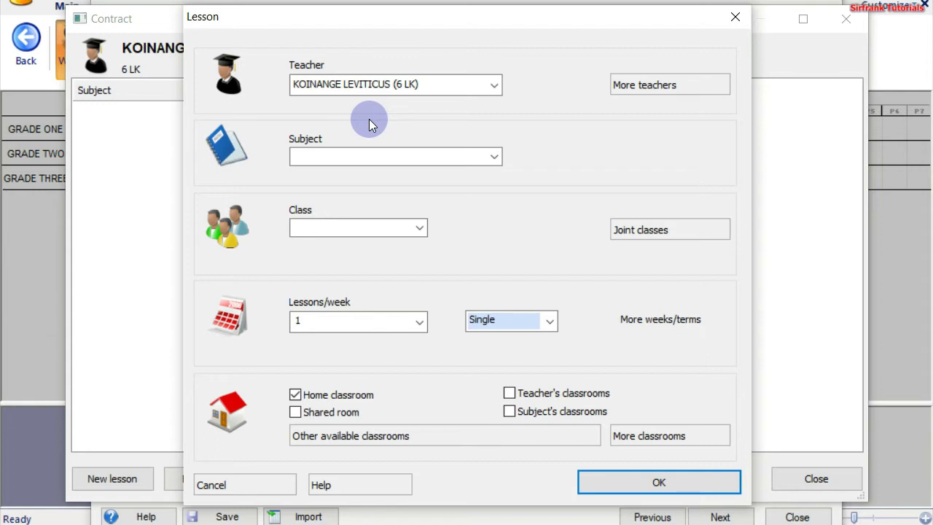
Add the lesson as ENGLISH for GRADE TWO with 3 lessons per week
{"action": "left_click", "coordinate": [417, 227]}
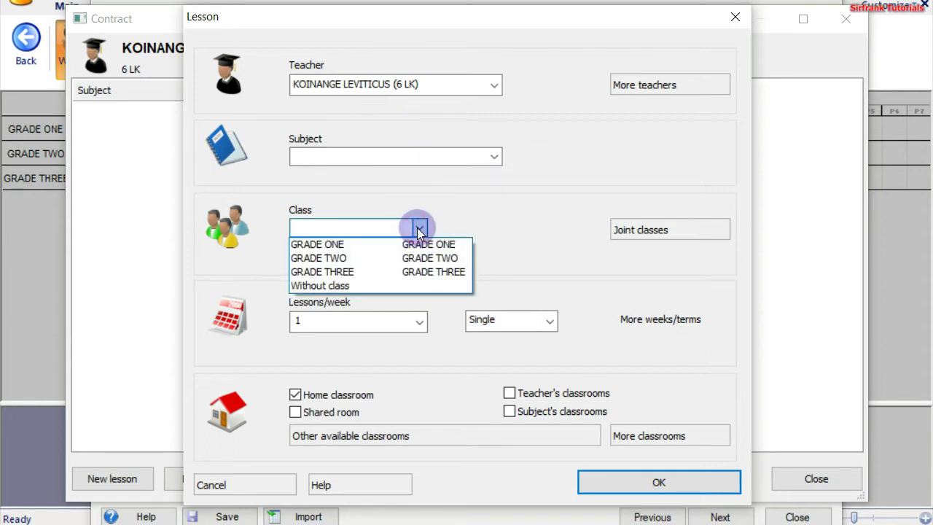
{"action": "left_click", "coordinate": [346, 257]}
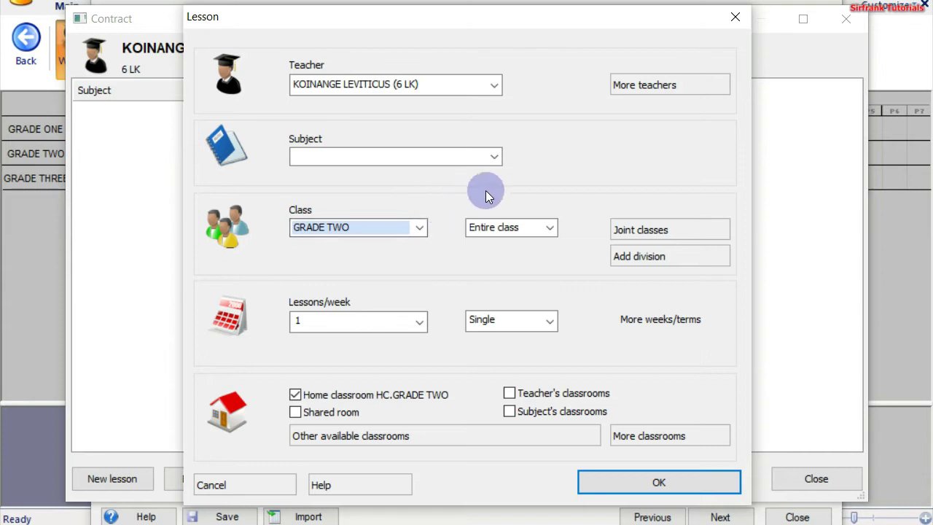
{"action": "left_click", "coordinate": [492, 158]}
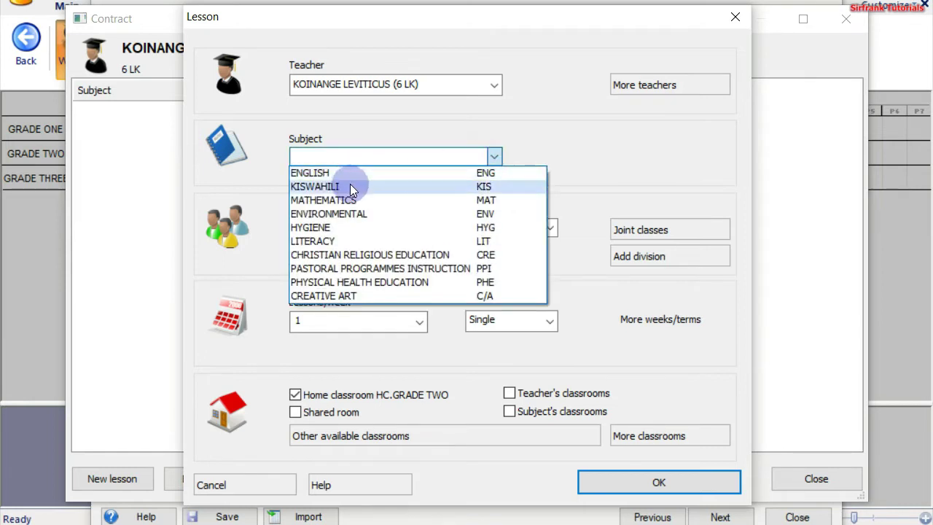
{"action": "left_click", "coordinate": [354, 177]}
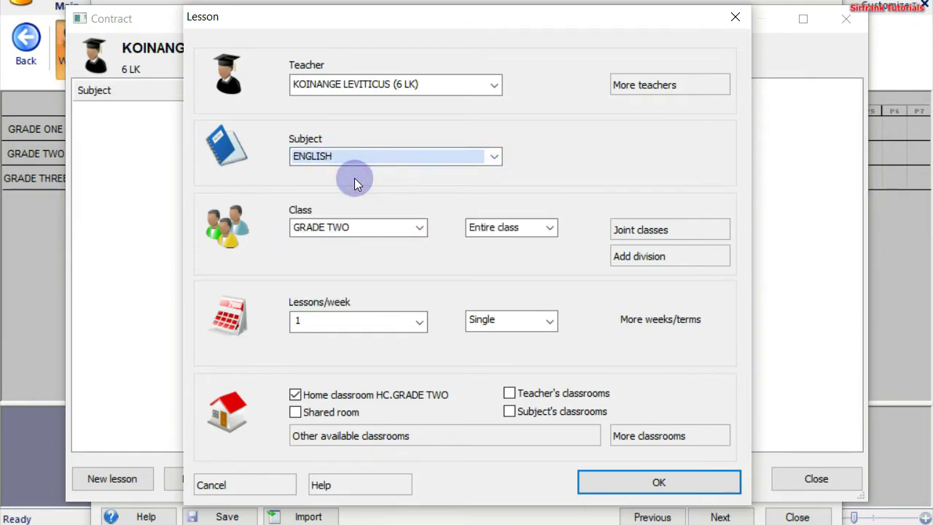
{"action": "left_click", "coordinate": [420, 326]}
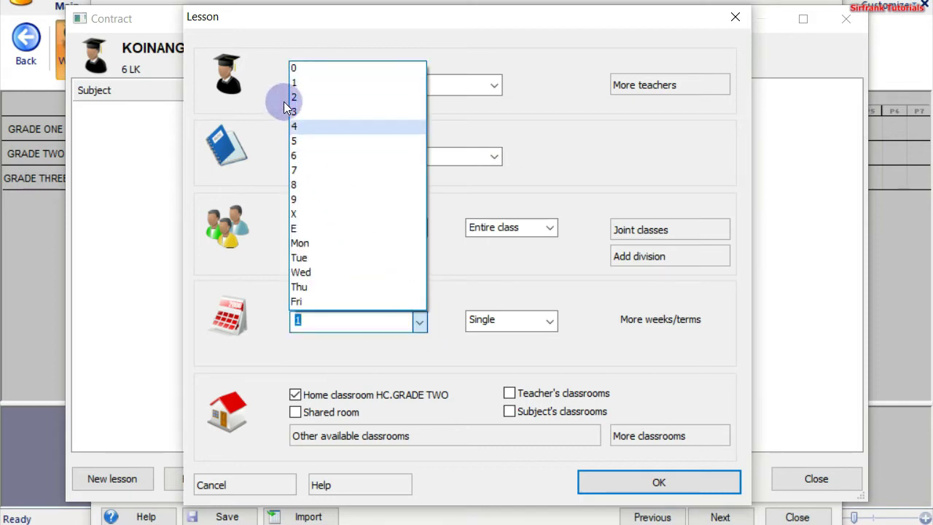
{"action": "left_click", "coordinate": [306, 114]}
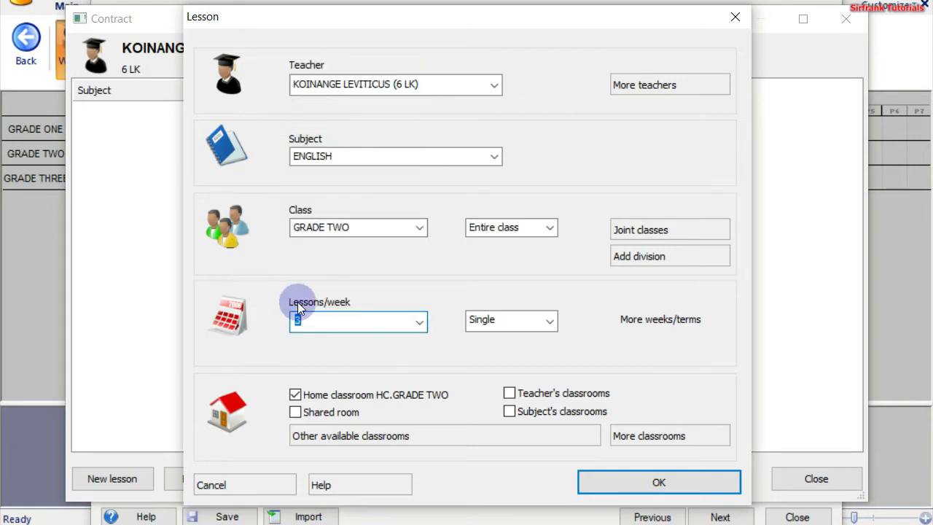
{"action": "left_click", "coordinate": [626, 481]}
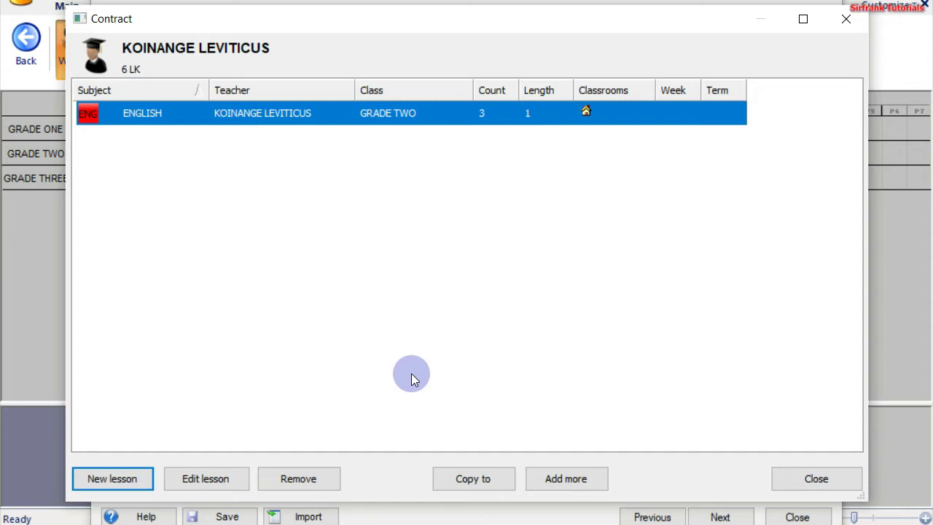
Add a KISWAHILI lesson for GRADE THREE to the same teacher with 3 lessons per week
{"action": "left_click", "coordinate": [100, 479]}
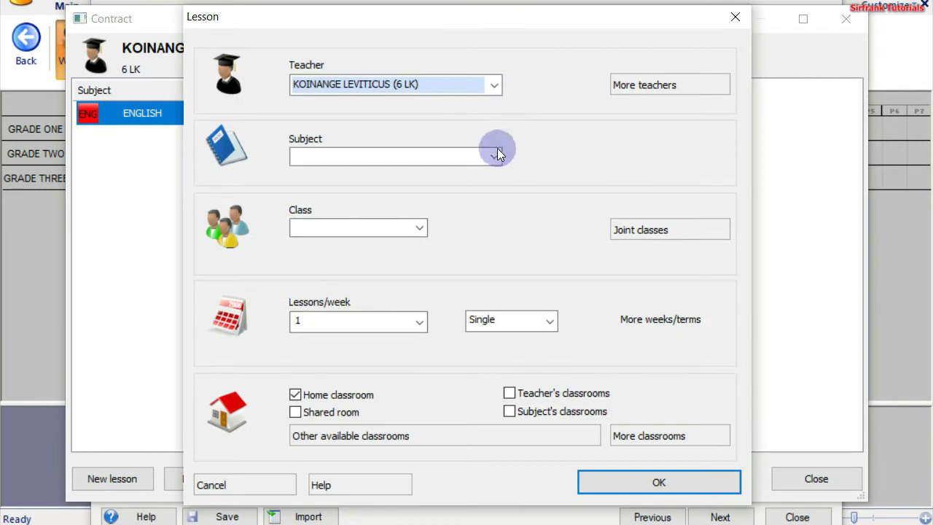
{"action": "left_click", "coordinate": [419, 228]}
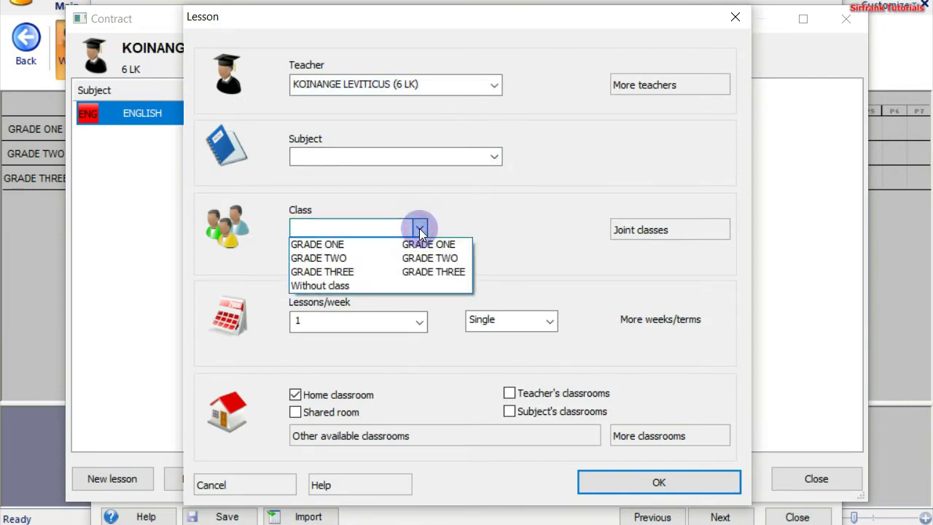
{"action": "left_click", "coordinate": [356, 271]}
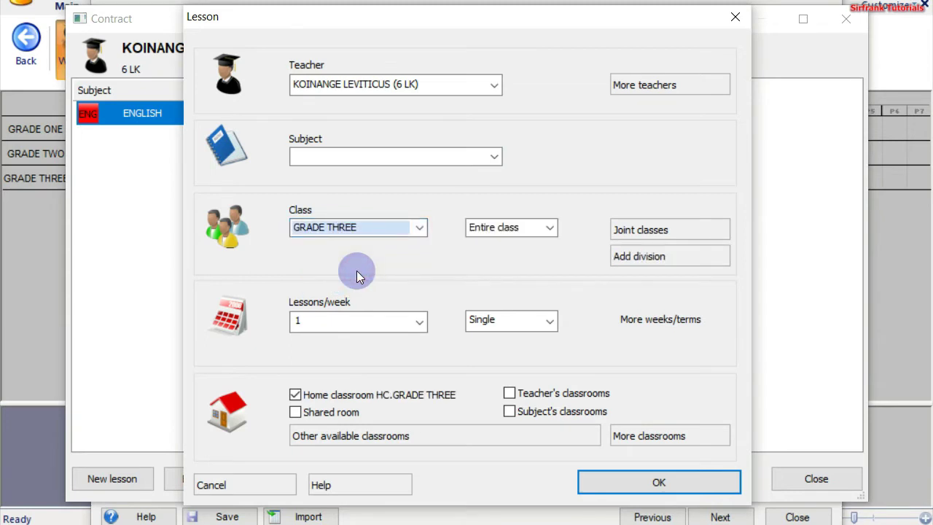
{"action": "left_click", "coordinate": [495, 157]}
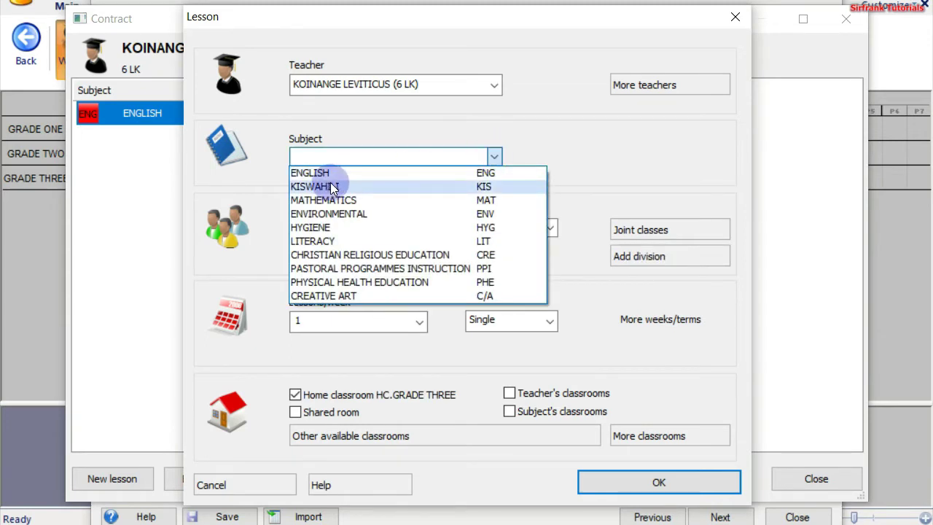
{"action": "left_click", "coordinate": [330, 183]}
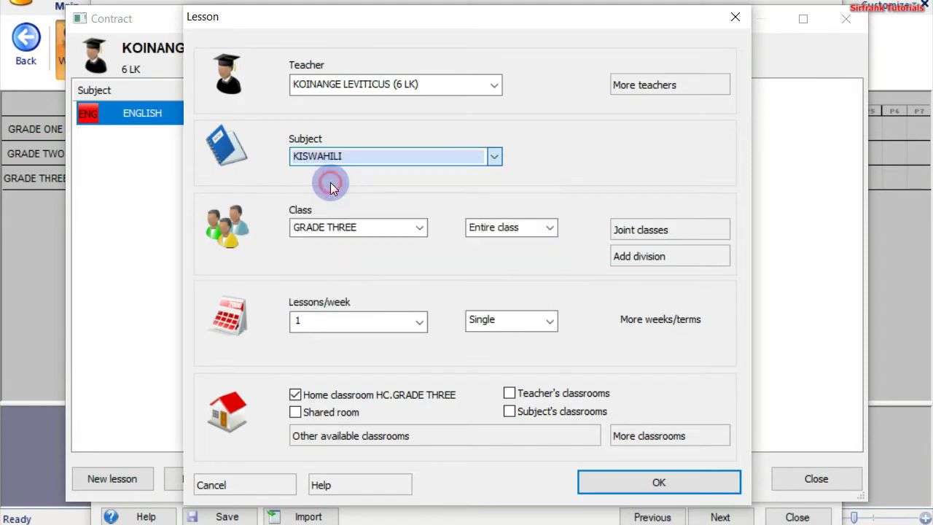
{"action": "left_click", "coordinate": [420, 321]}
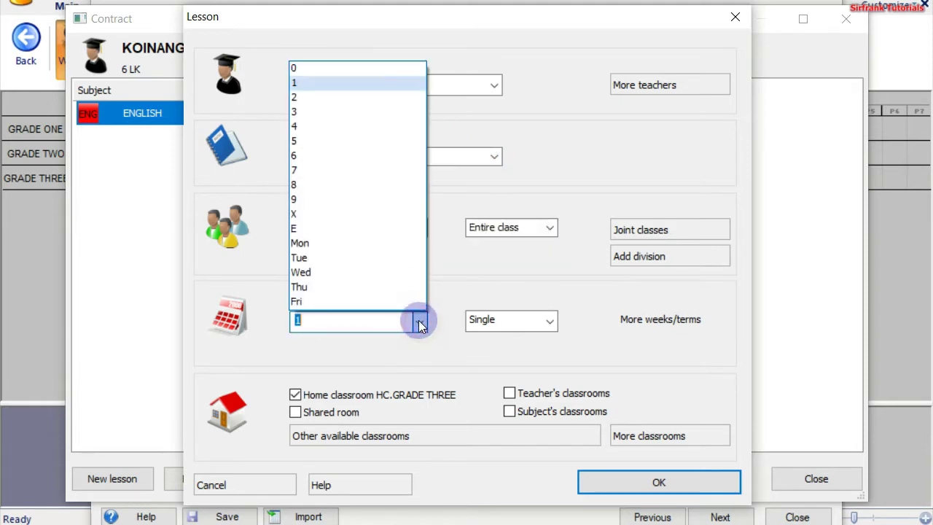
{"action": "left_click", "coordinate": [303, 111]}
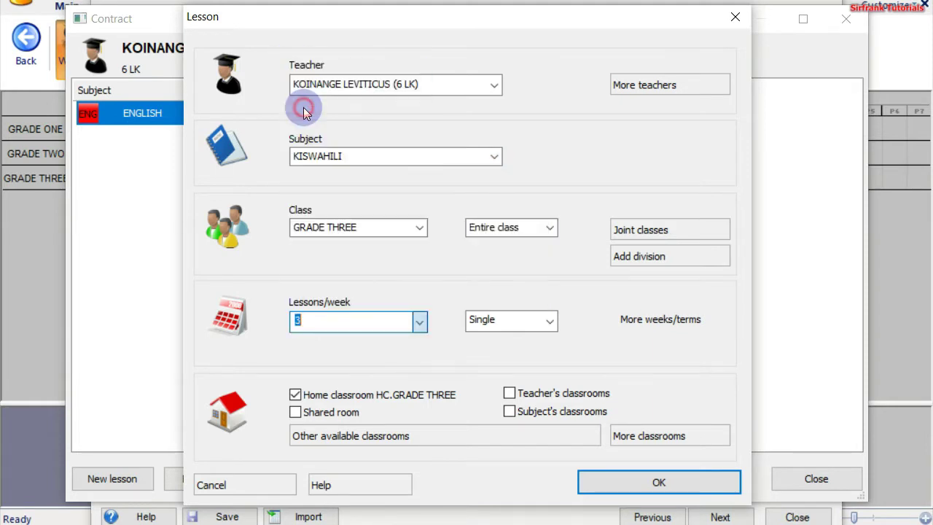
{"action": "left_click", "coordinate": [628, 484]}
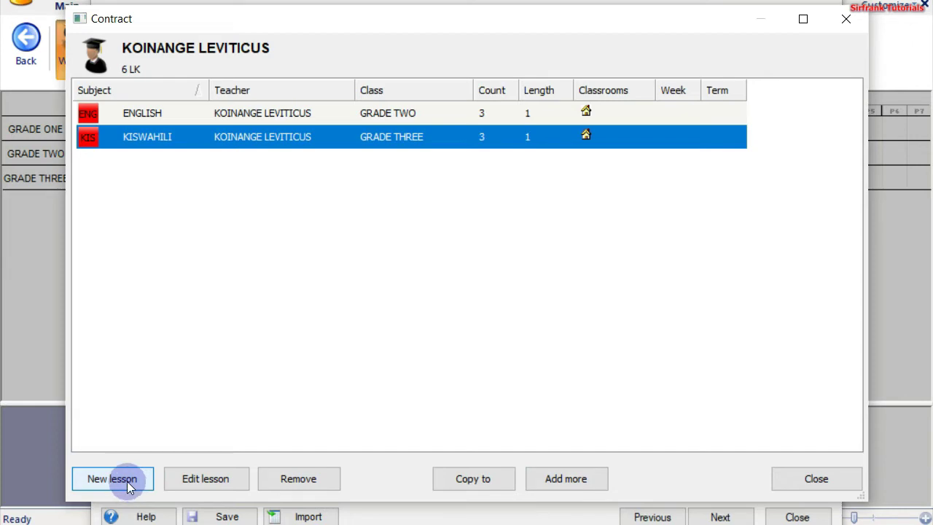
Add a KISWAHILI lesson for GRADE ONE to the teacher with 3 single lessons per week
{"action": "left_click", "coordinate": [127, 484]}
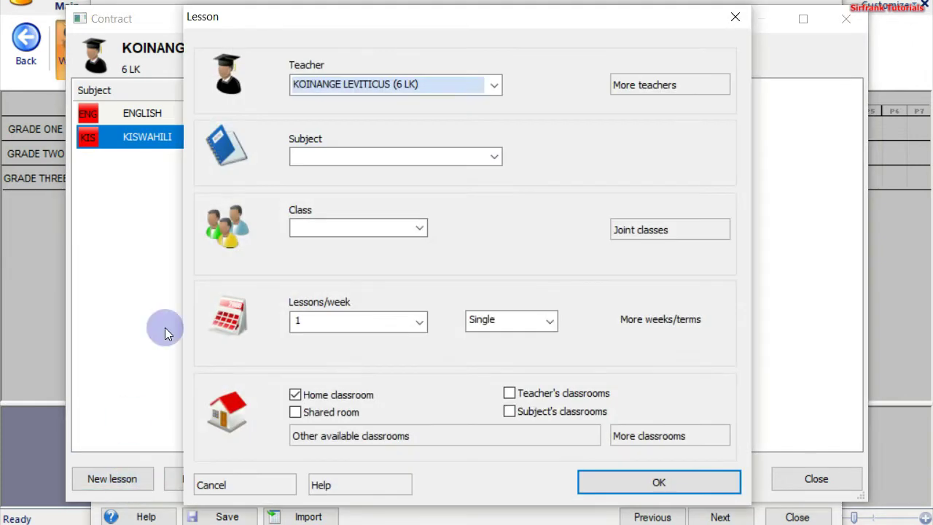
{"action": "left_click", "coordinate": [422, 229]}
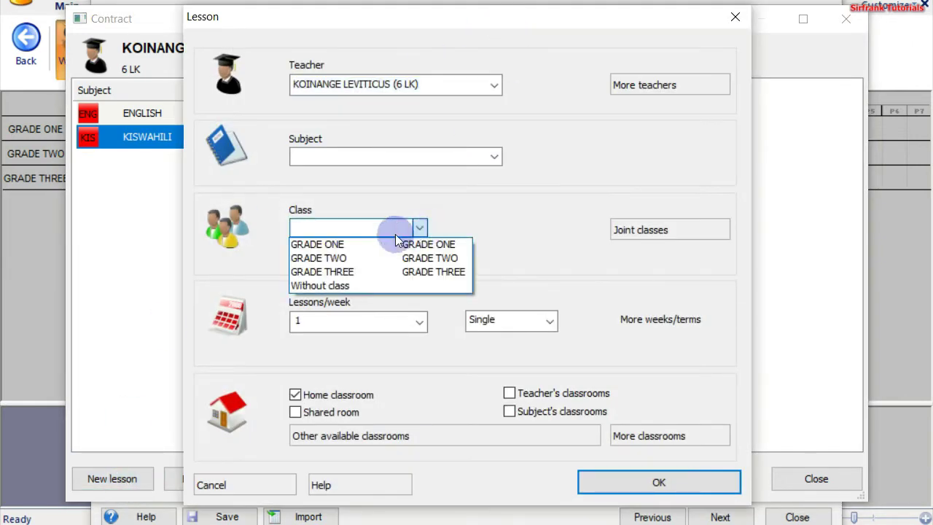
{"action": "left_click", "coordinate": [337, 243]}
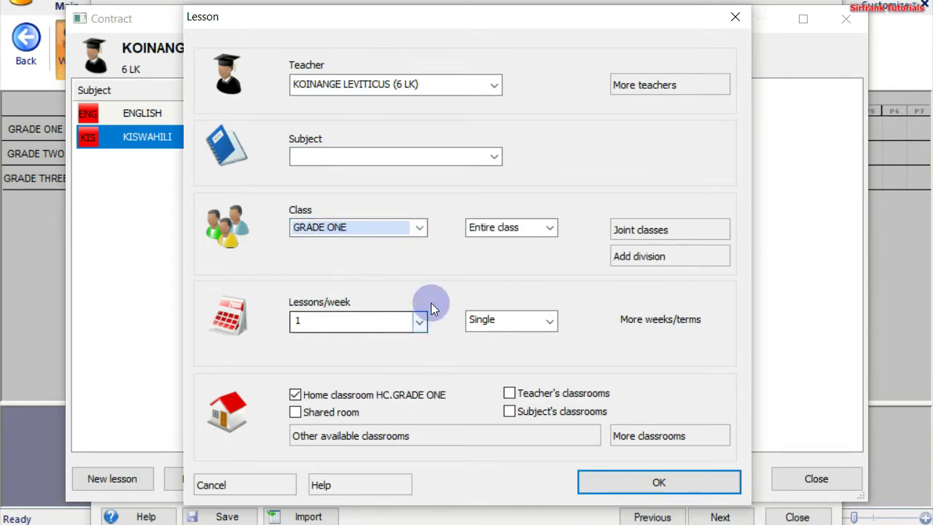
{"action": "left_click", "coordinate": [492, 157]}
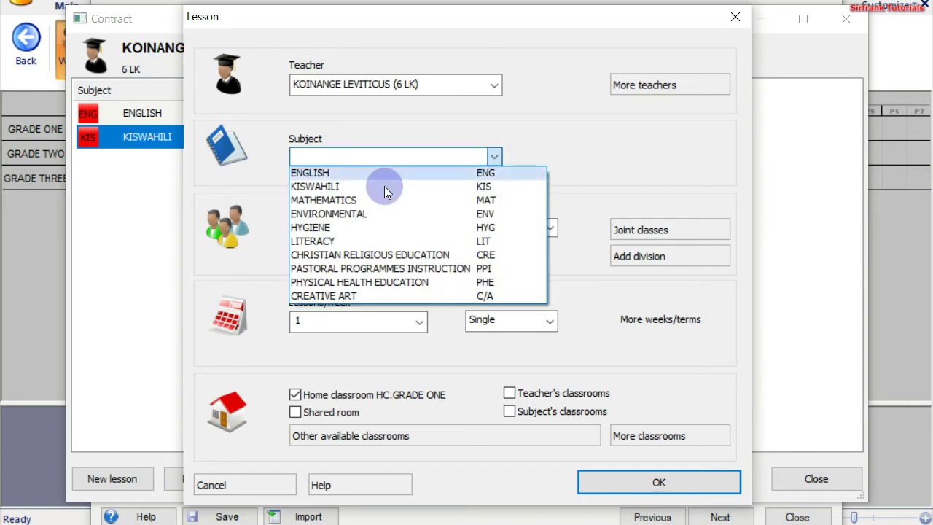
{"action": "left_click", "coordinate": [351, 187]}
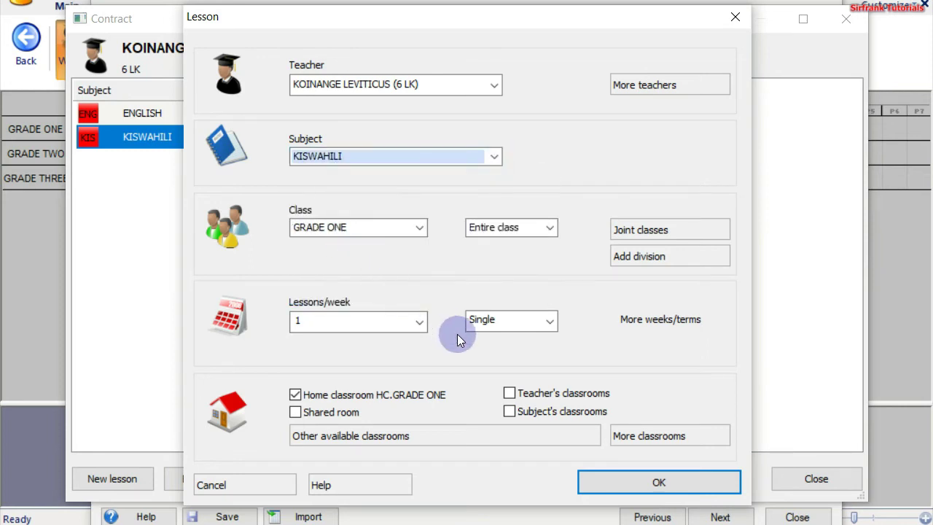
{"action": "left_click", "coordinate": [420, 322]}
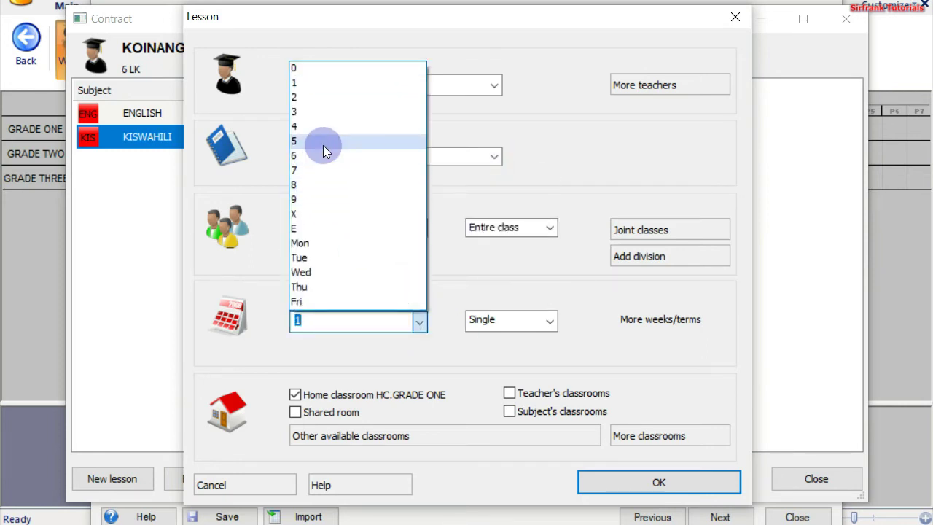
{"action": "left_click", "coordinate": [326, 116]}
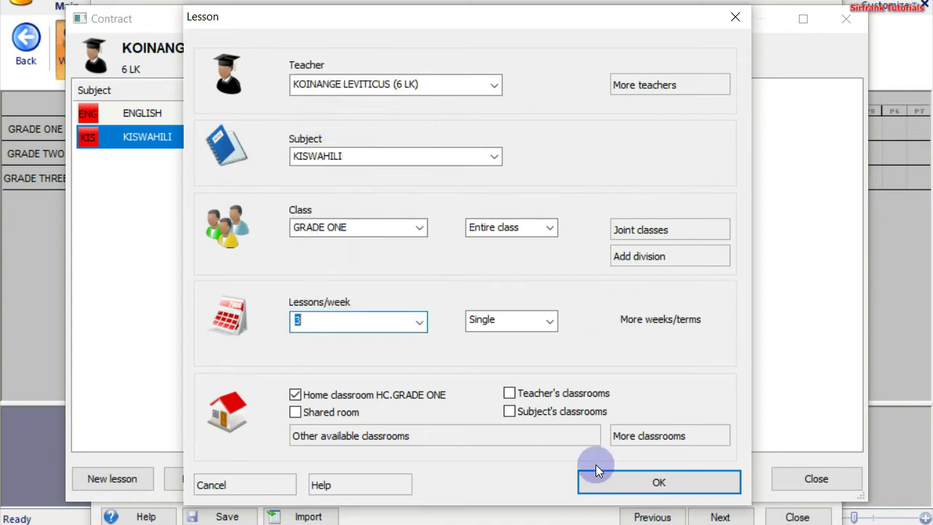
{"action": "left_click", "coordinate": [643, 482]}
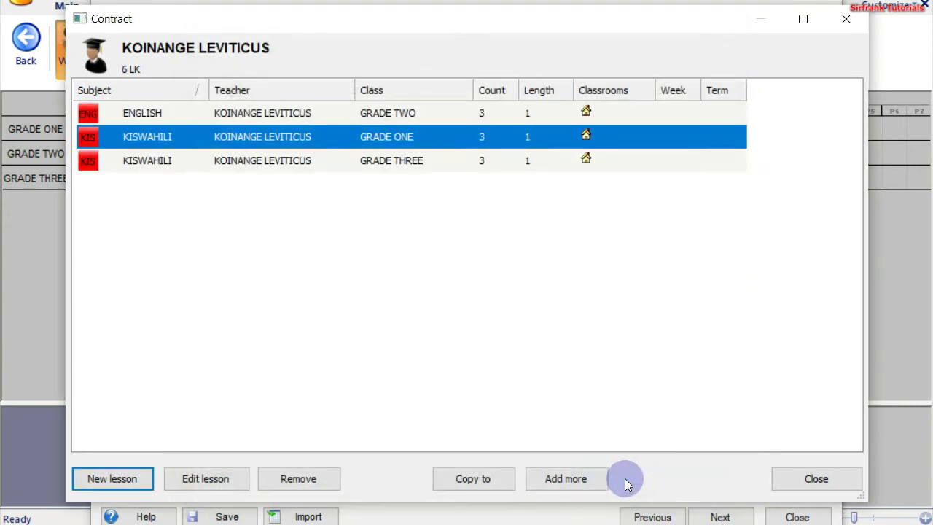
Add a LITERACY lesson for GRADE THREE to the teacher with 5 lessons per week
{"action": "left_click", "coordinate": [116, 479]}
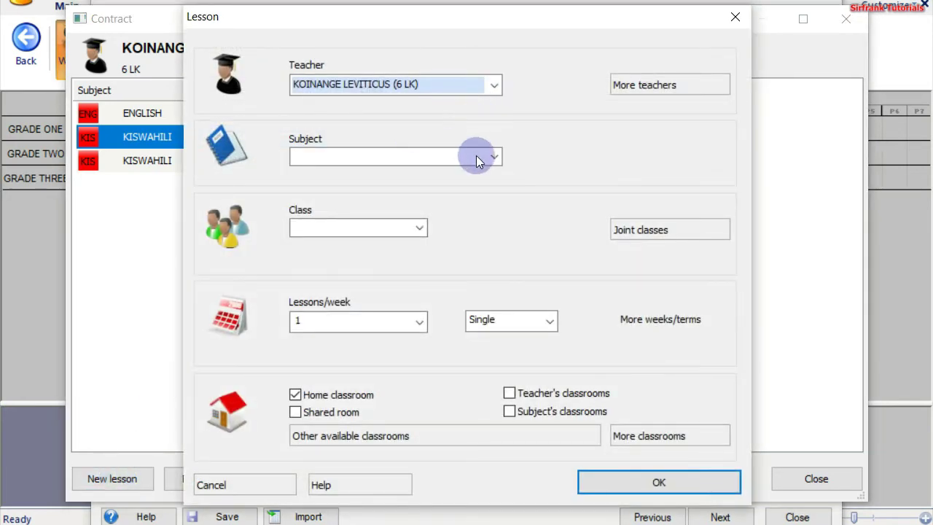
{"action": "left_click", "coordinate": [421, 228]}
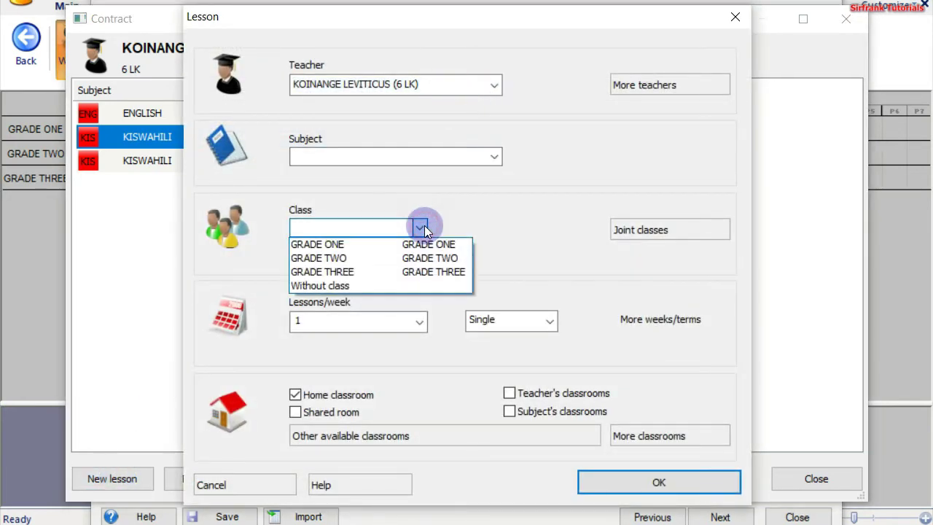
{"action": "left_click", "coordinate": [350, 269]}
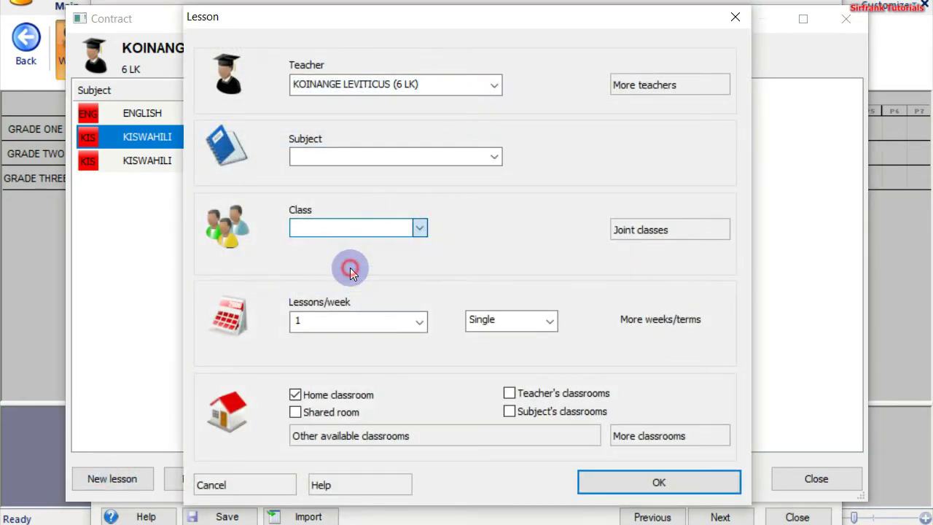
{"action": "left_click", "coordinate": [494, 157]}
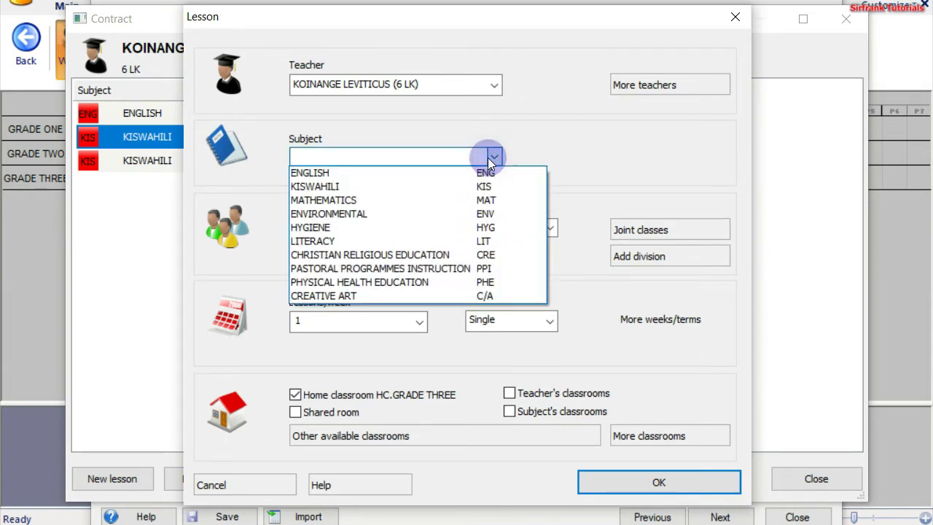
{"action": "left_click", "coordinate": [341, 235]}
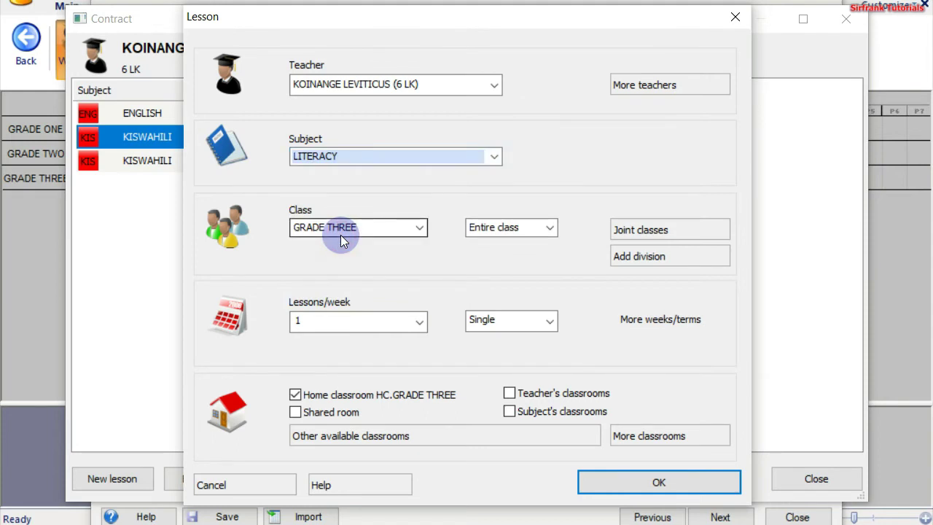
{"action": "left_click", "coordinate": [412, 321]}
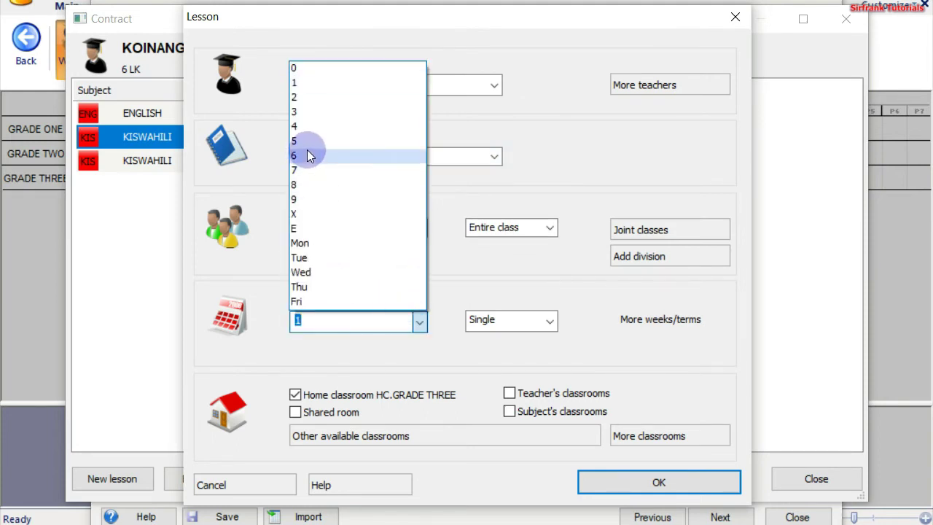
{"action": "left_click", "coordinate": [308, 151]}
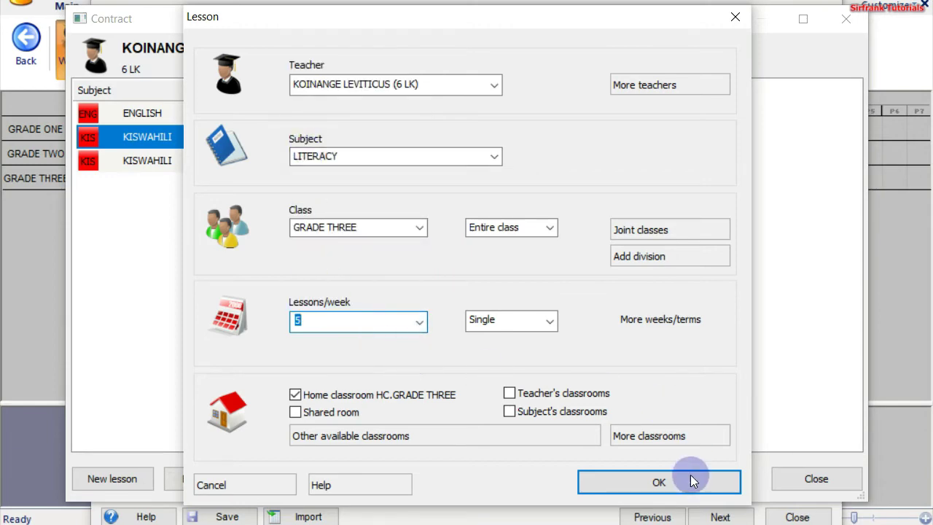
{"action": "left_click", "coordinate": [652, 483]}
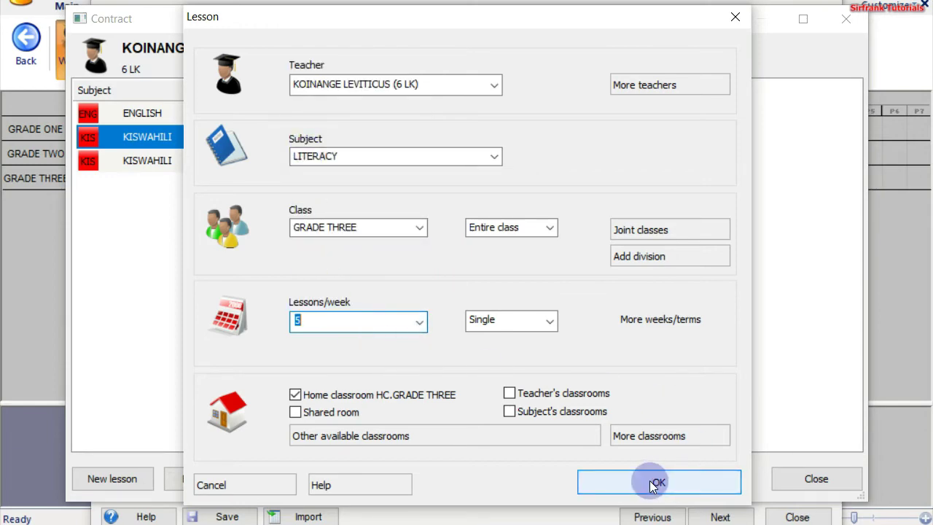
{"action": "left_click", "coordinate": [652, 483]}
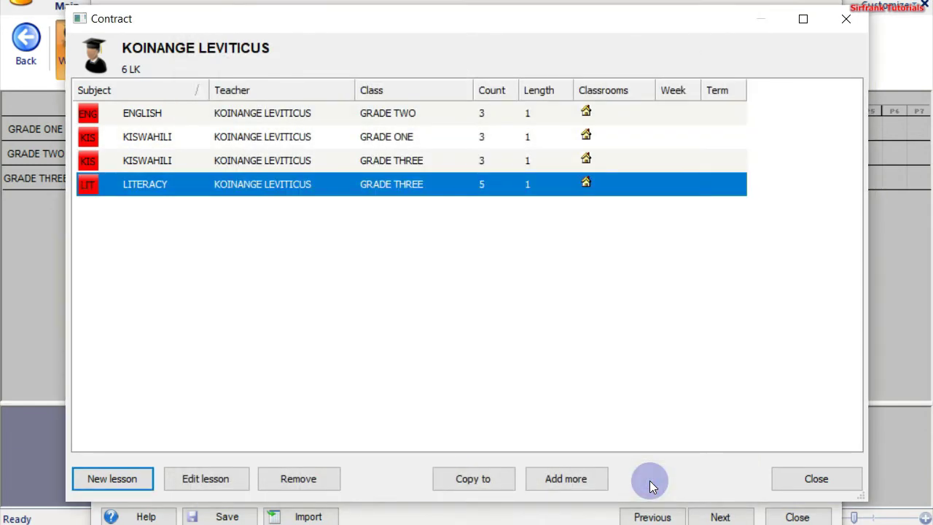
Add a LITERACY lesson for GRADE ONE to the teacher with 5 lessons per week
{"action": "left_click", "coordinate": [111, 479]}
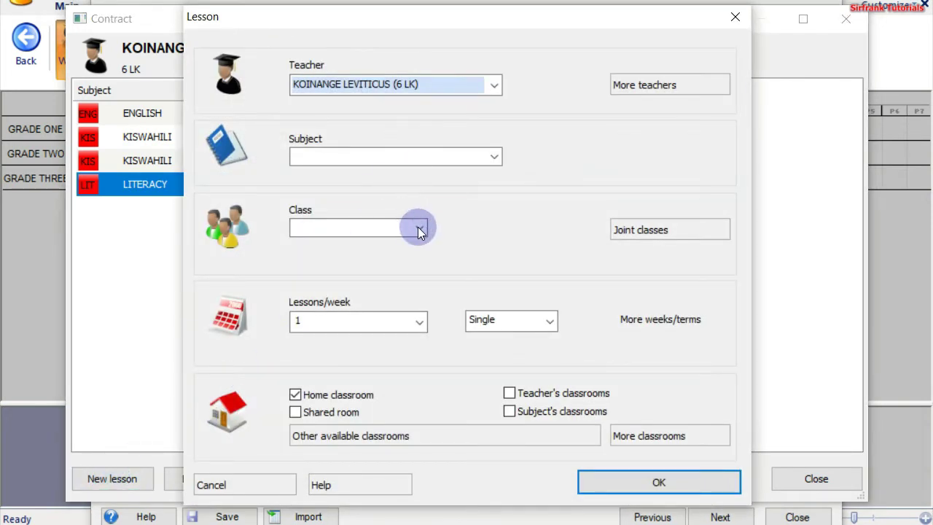
{"action": "left_click", "coordinate": [419, 229]}
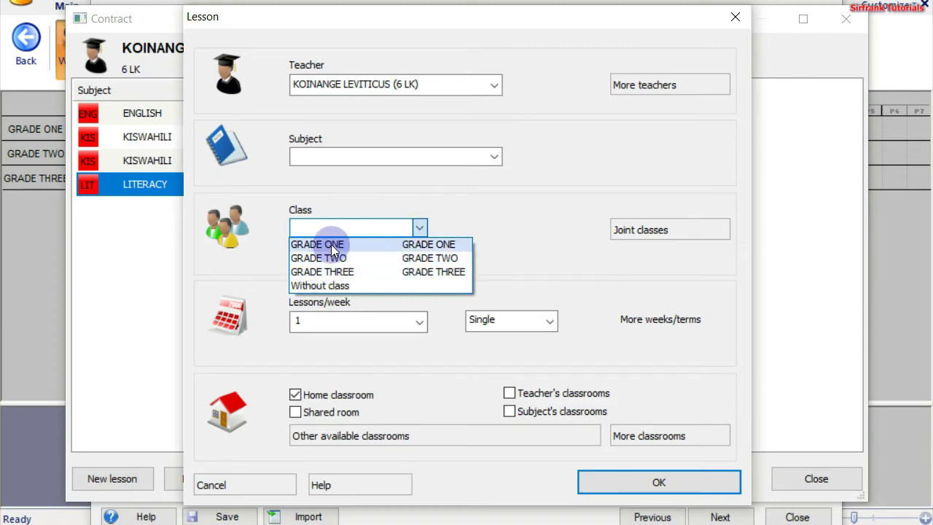
{"action": "left_click", "coordinate": [331, 244]}
{"action": "left_click", "coordinate": [349, 157]}
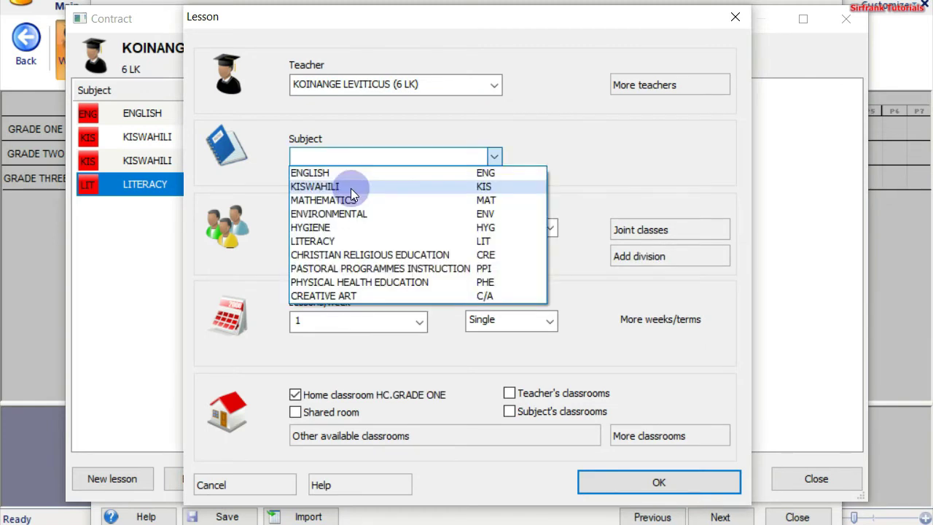
{"action": "left_click", "coordinate": [347, 241]}
{"action": "left_click", "coordinate": [419, 325]}
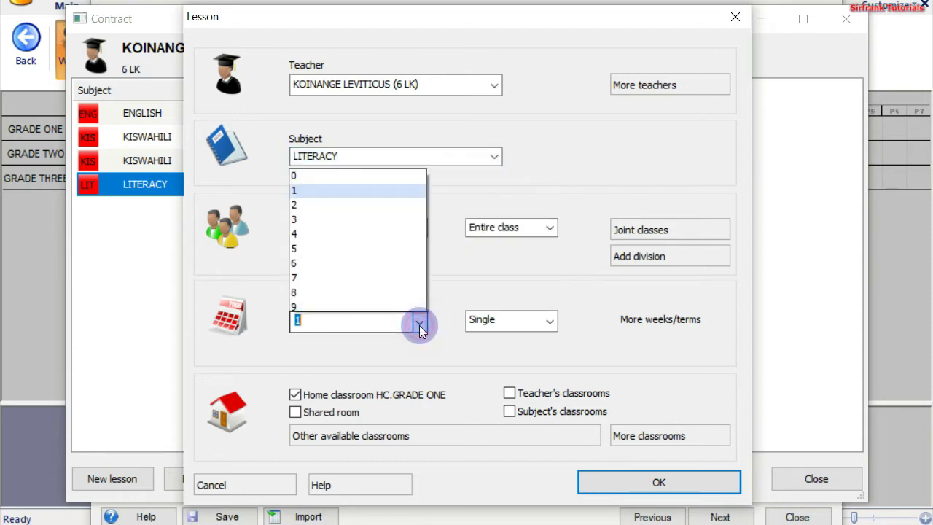
{"action": "left_click", "coordinate": [347, 144]}
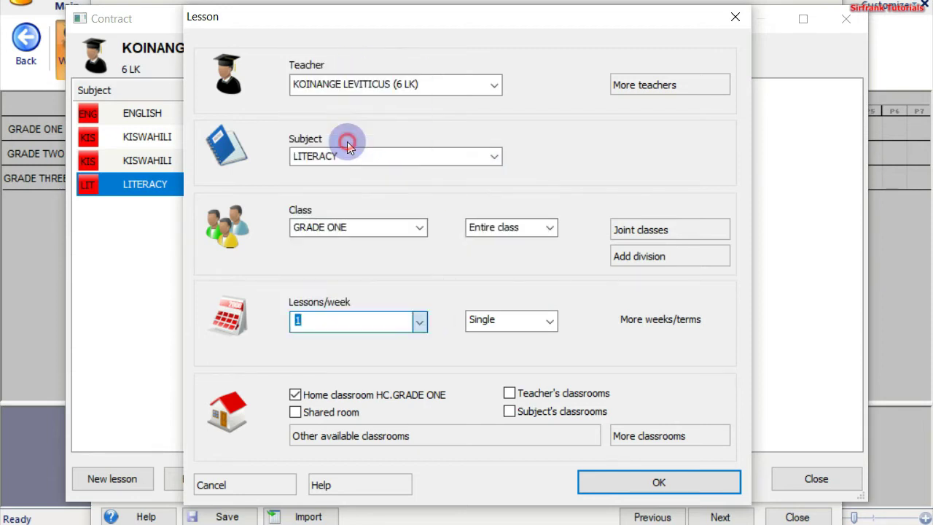
{"action": "left_click", "coordinate": [606, 484]}
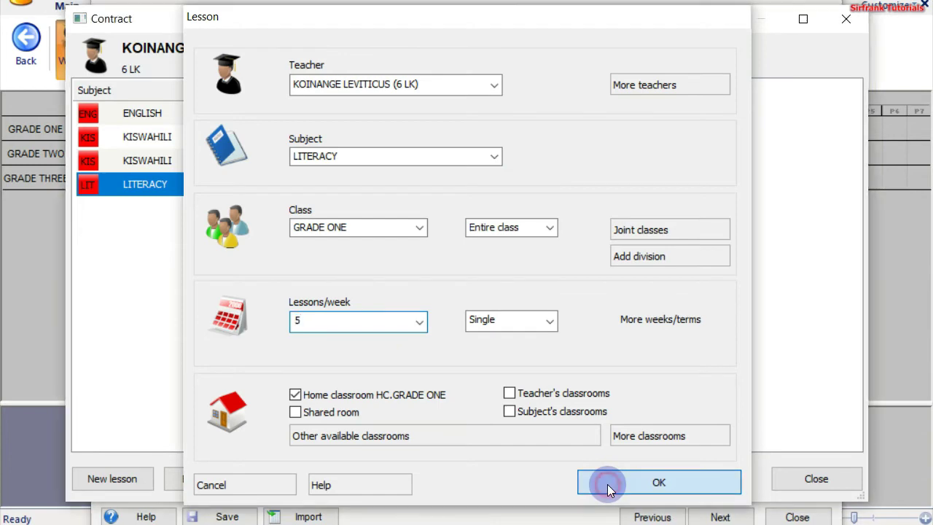
Add a LITERACY lesson for GRADE TWO to the teacher with 5 lessons per week
{"action": "left_click", "coordinate": [109, 487]}
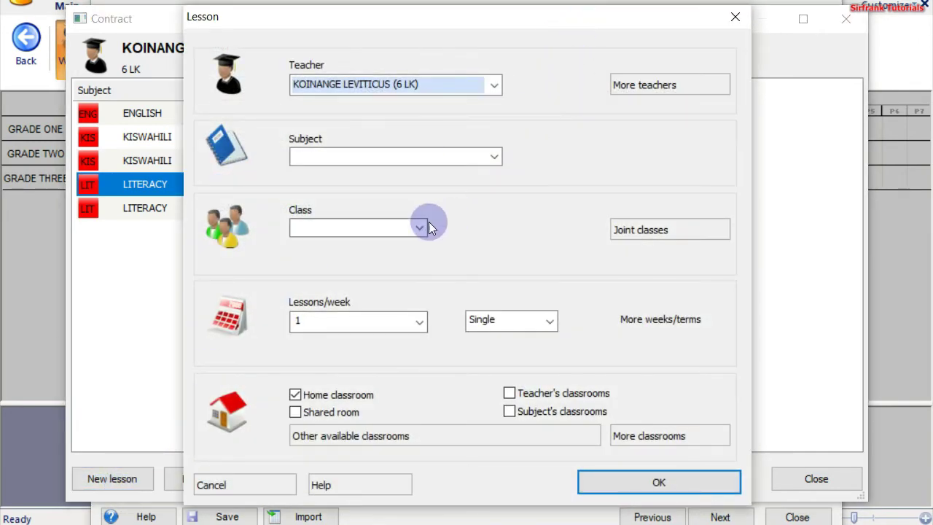
{"action": "left_click", "coordinate": [428, 223]}
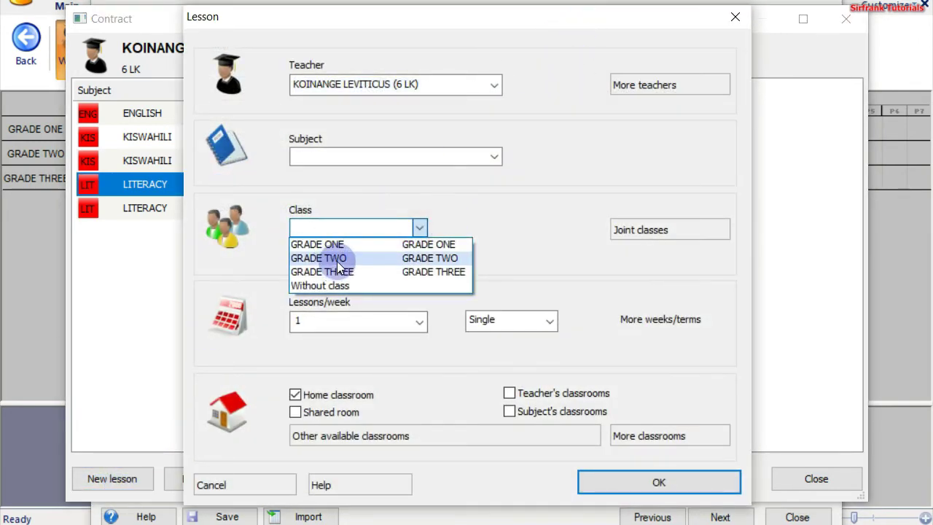
{"action": "left_click", "coordinate": [336, 261]}
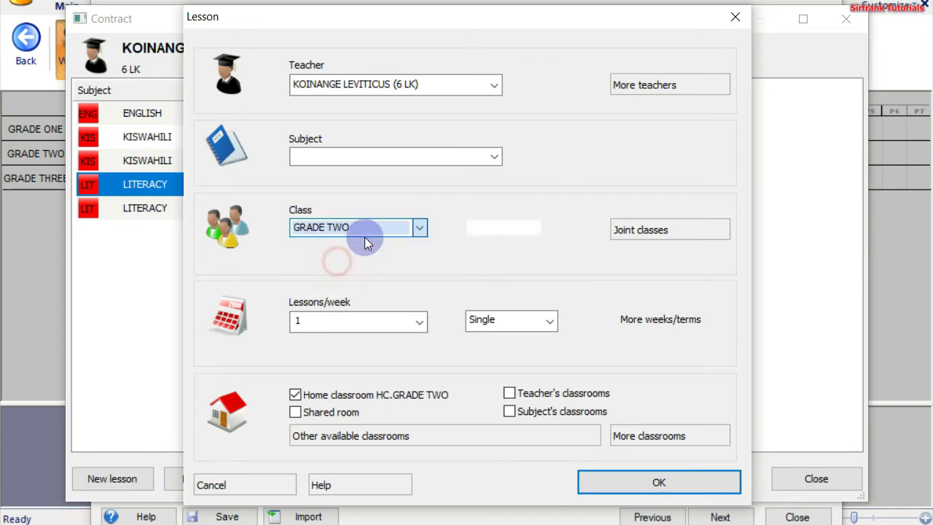
{"action": "left_click", "coordinate": [494, 157]}
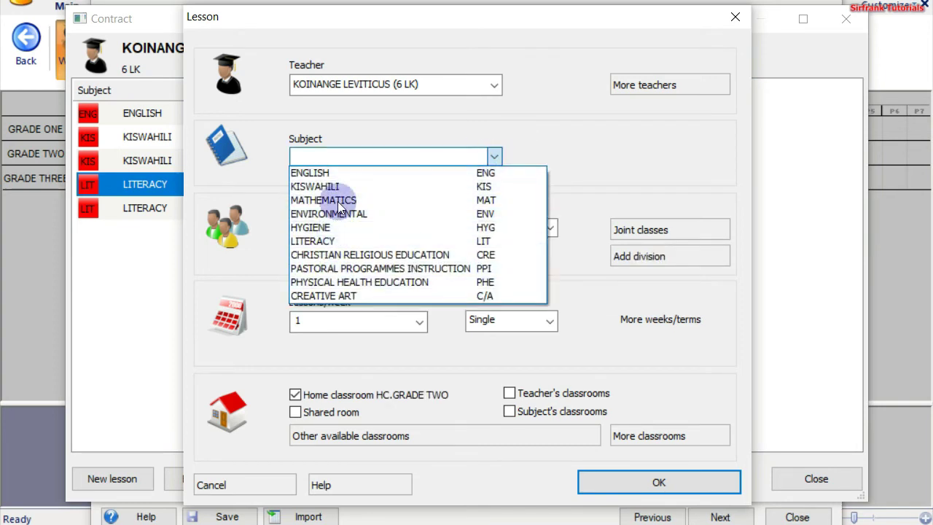
{"action": "left_click", "coordinate": [337, 239]}
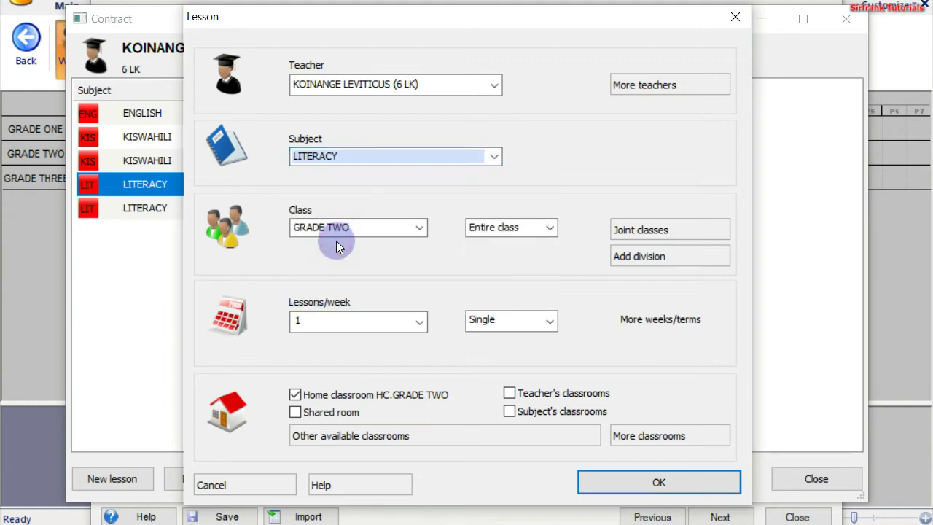
{"action": "left_click", "coordinate": [417, 328]}
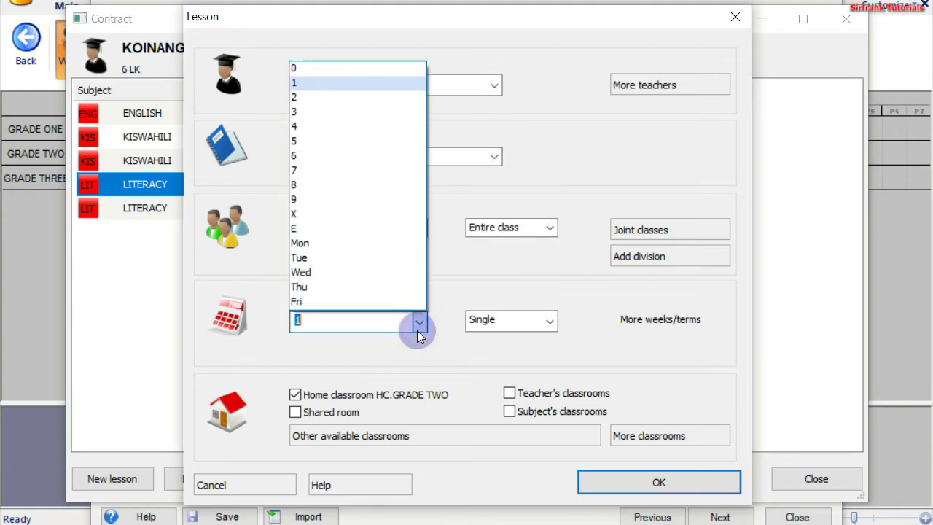
{"action": "left_click", "coordinate": [311, 140]}
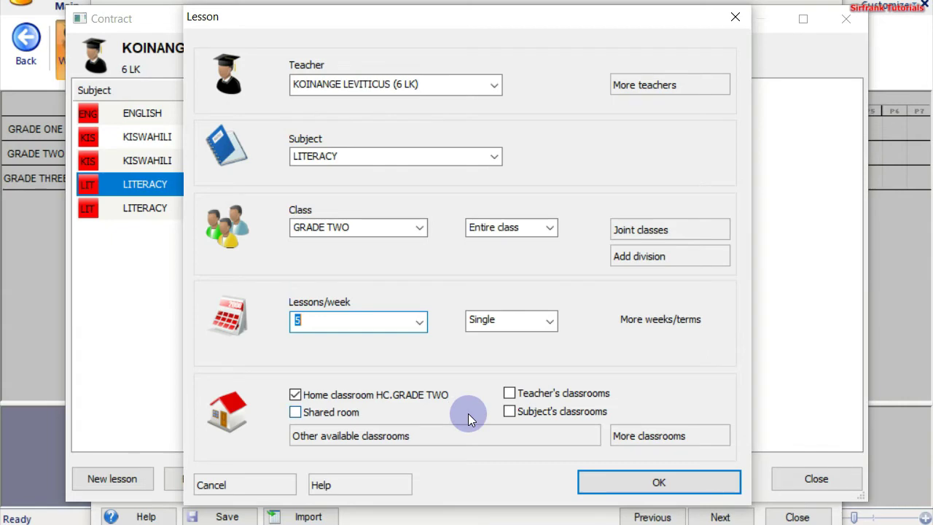
{"action": "left_click", "coordinate": [622, 479]}
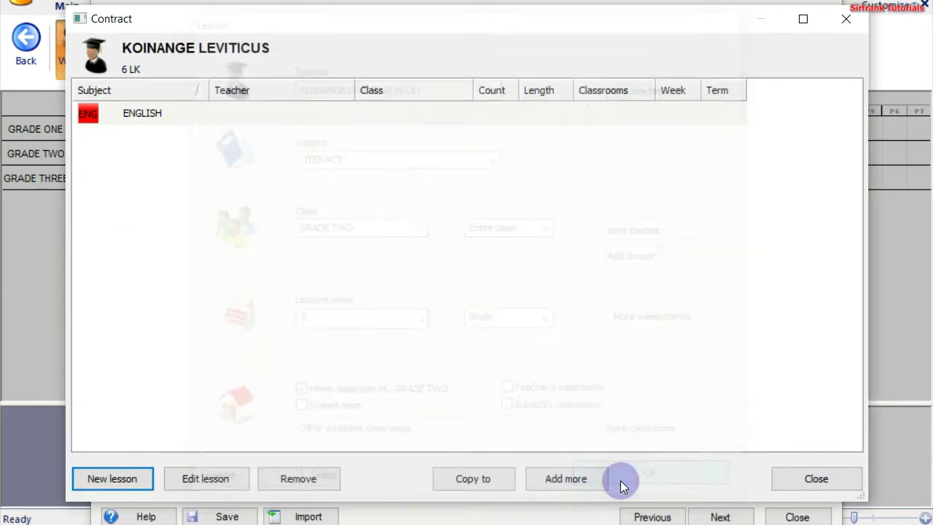
Add another LITERACY lesson for GRADE ONE with 5 lessons per week, then leave the first teacher's lesson list
{"action": "left_click", "coordinate": [143, 485]}
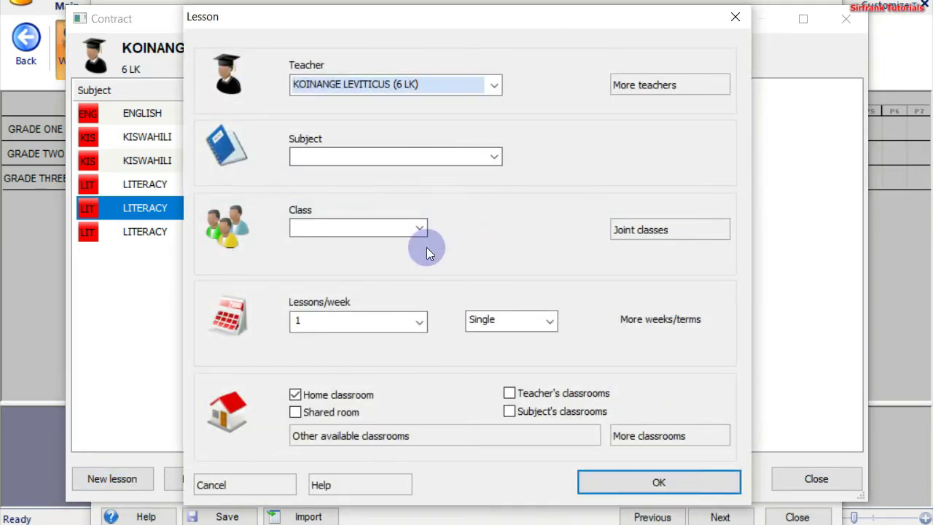
{"action": "left_click", "coordinate": [420, 228]}
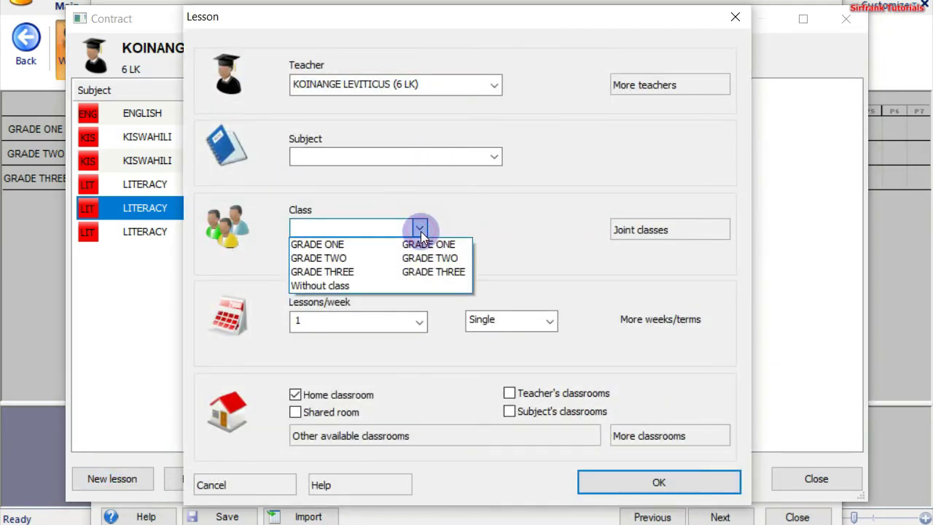
{"action": "left_click", "coordinate": [369, 246]}
{"action": "left_click", "coordinate": [486, 156]}
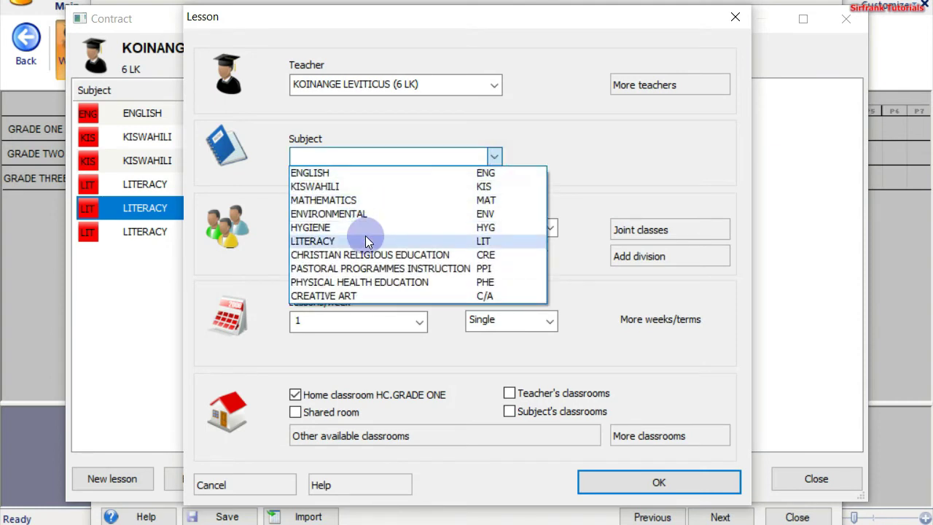
{"action": "left_click", "coordinate": [368, 241]}
{"action": "left_click", "coordinate": [420, 321]}
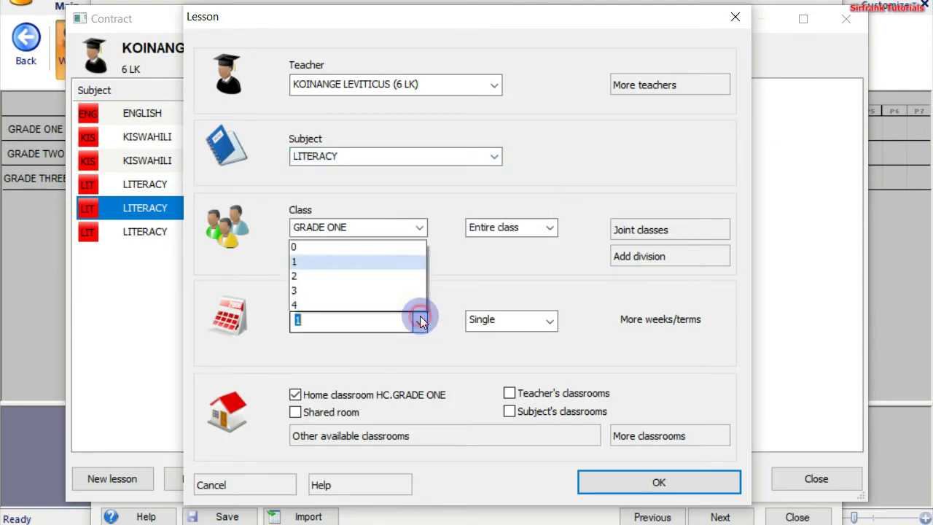
{"action": "left_click", "coordinate": [316, 141]}
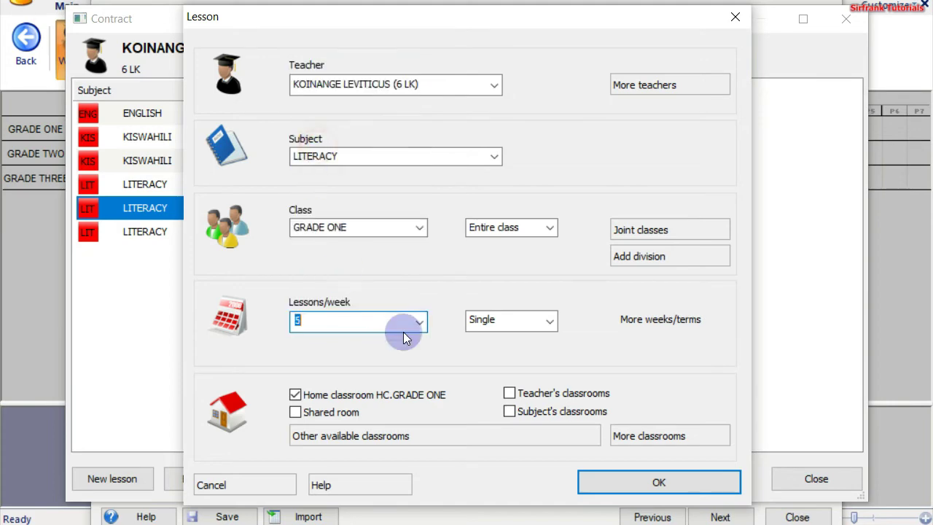
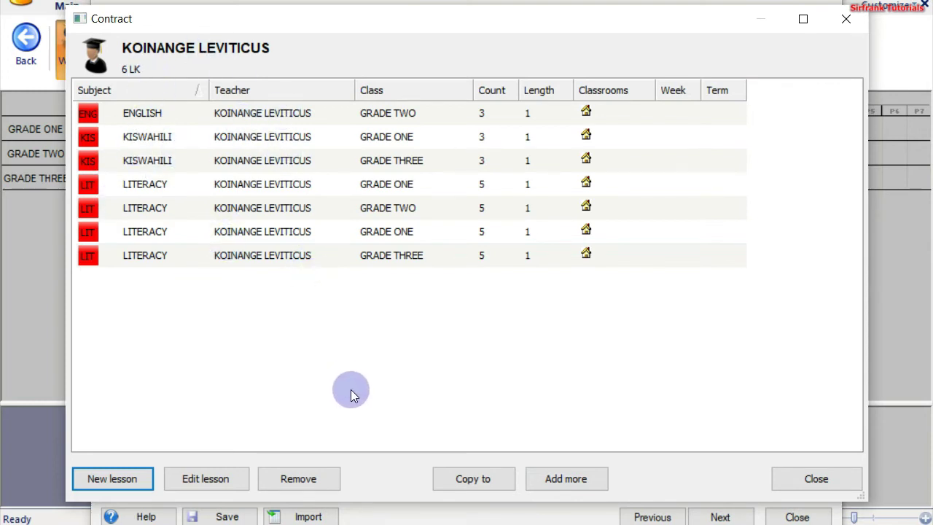
{"action": "left_click", "coordinate": [807, 480]}
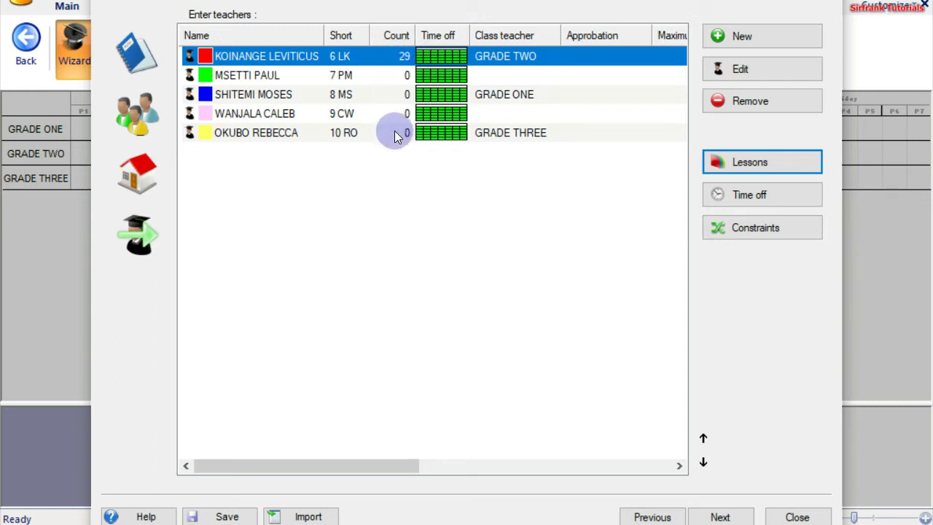
Add a CREATIVE ART lesson for GRADE ONE to the second teacher with 3 lessons per week
{"action": "left_click", "coordinate": [336, 75]}
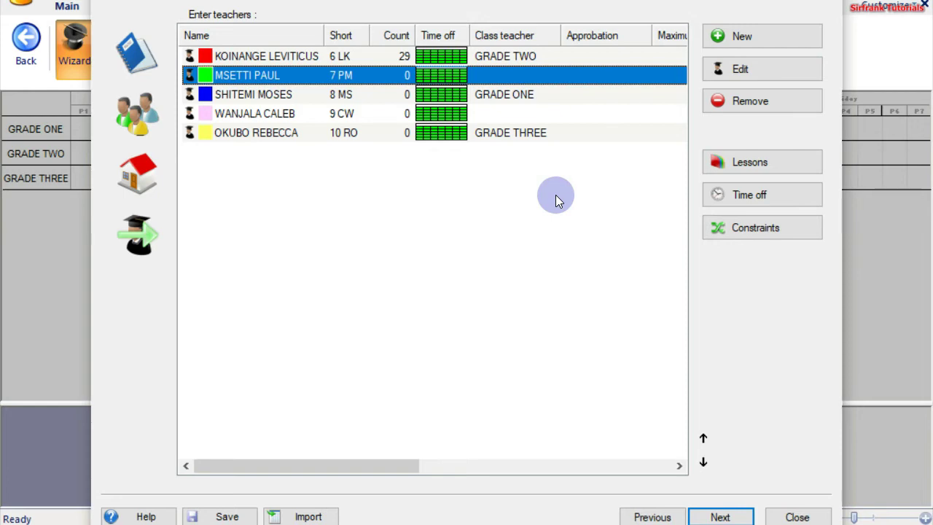
{"action": "left_click", "coordinate": [752, 159]}
{"action": "left_click", "coordinate": [112, 479]}
{"action": "left_click", "coordinate": [317, 244]}
{"action": "left_click", "coordinate": [419, 321]}
{"action": "left_click", "coordinate": [306, 366]}
{"action": "left_click", "coordinate": [494, 156]}
{"action": "left_click", "coordinate": [333, 270]}
{"action": "left_click", "coordinate": [659, 481]}
Add a CREATIVE ART lesson for GRADE TWO to the second teacher with 3 lessons per week
{"action": "left_click", "coordinate": [112, 479]}
{"action": "left_click", "coordinate": [419, 228]}
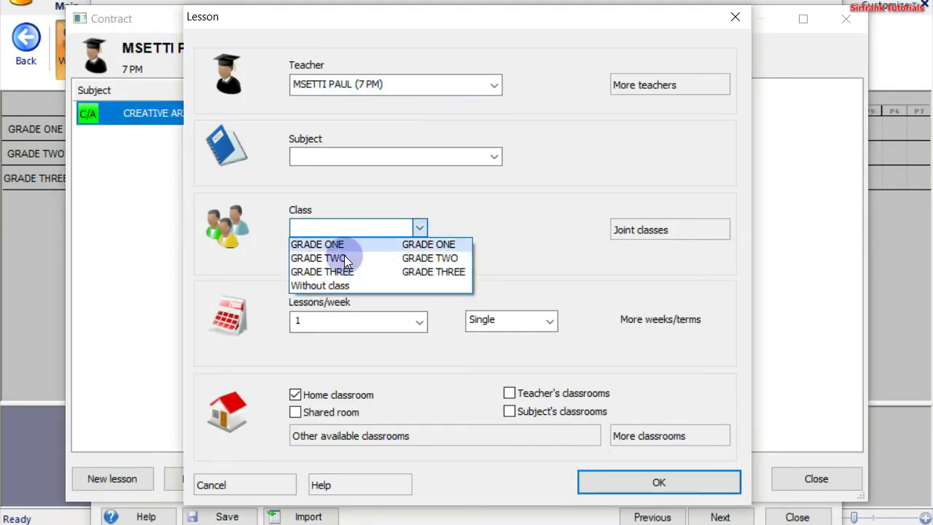
{"action": "left_click", "coordinate": [313, 258]}
{"action": "left_click", "coordinate": [494, 156]}
{"action": "left_click", "coordinate": [322, 350]}
{"action": "left_click", "coordinate": [419, 321]}
{"action": "left_click", "coordinate": [313, 115]}
{"action": "left_click", "coordinate": [658, 481]}
Add a CREATIVE ART lesson for GRADE THREE to the second teacher with 3 lessons per week
{"action": "left_click", "coordinate": [112, 478]}
{"action": "left_click", "coordinate": [419, 228]}
{"action": "left_click", "coordinate": [322, 271]}
{"action": "left_click", "coordinate": [494, 156]}
{"action": "left_click", "coordinate": [333, 271]}
{"action": "left_click", "coordinate": [419, 322]}
{"action": "left_click", "coordinate": [659, 482]}
Add an ENGLISH lesson for GRADE ONE to the second teacher with 3 lessons per week
{"action": "left_click", "coordinate": [112, 478]}
{"action": "left_click", "coordinate": [419, 228]}
{"action": "left_click", "coordinate": [317, 244]}
{"action": "left_click", "coordinate": [496, 161]}
{"action": "left_click", "coordinate": [328, 282]}
{"action": "left_click", "coordinate": [419, 321]}
{"action": "left_click", "coordinate": [313, 361]}
{"action": "left_click", "coordinate": [659, 482]}
Add a HYGIENE lesson for GRADE TWO to the second teacher with 2 lessons per week
{"action": "left_click", "coordinate": [112, 479]}
{"action": "left_click", "coordinate": [419, 228]}
{"action": "left_click", "coordinate": [313, 258]}
{"action": "left_click", "coordinate": [494, 156]}
{"action": "left_click", "coordinate": [327, 299]}
{"action": "left_click", "coordinate": [419, 321]}
{"action": "left_click", "coordinate": [313, 97]}
{"action": "left_click", "coordinate": [659, 481]}
Add a HYGIENE lesson for GRADE THREE to the second teacher with 2 lessons per week
{"action": "left_click", "coordinate": [112, 479]}
{"action": "left_click", "coordinate": [419, 228]}
{"action": "left_click", "coordinate": [322, 271]}
{"action": "left_click", "coordinate": [494, 156]}
{"action": "left_click", "coordinate": [310, 227]}
{"action": "left_click", "coordinate": [419, 321]}
{"action": "left_click", "coordinate": [314, 98]}
{"action": "left_click", "coordinate": [659, 482]}
Add a PHYSICAL HEALTH EDUCATION lesson for GRADE THREE to the second teacher with 5 lessons per week
{"action": "left_click", "coordinate": [112, 478]}
{"action": "left_click", "coordinate": [494, 156]}
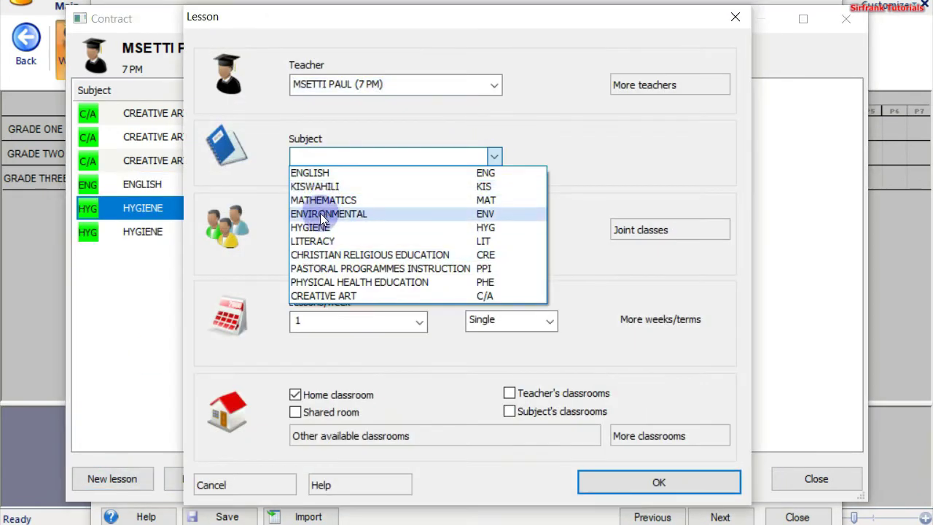
{"action": "left_click", "coordinate": [359, 282]}
{"action": "left_click", "coordinate": [419, 228]}
{"action": "left_click", "coordinate": [315, 265]}
{"action": "left_click", "coordinate": [419, 321]}
{"action": "left_click", "coordinate": [313, 387]}
{"action": "left_click", "coordinate": [659, 482]}
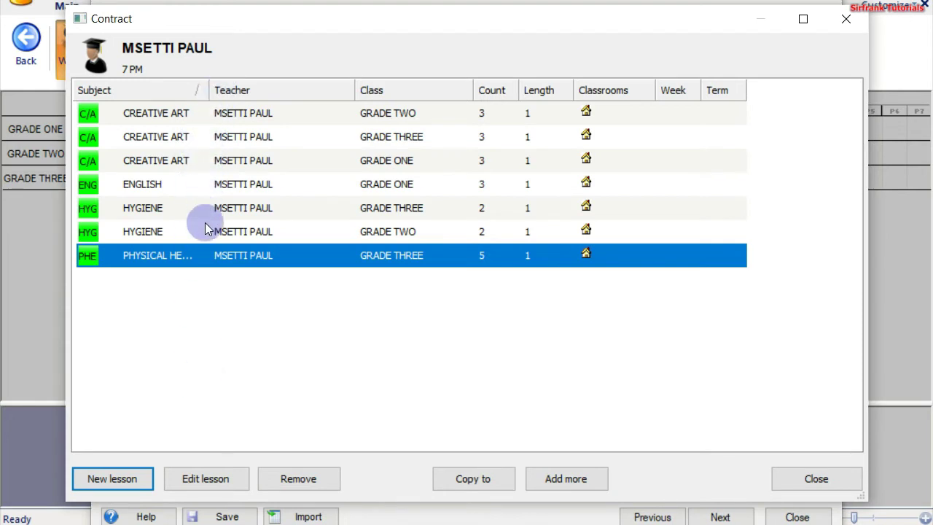
Review the settings of the second teacher's CREATIVE ART lesson for GRADE ONE, then leave the lesson list
{"action": "left_click", "coordinate": [235, 337]}
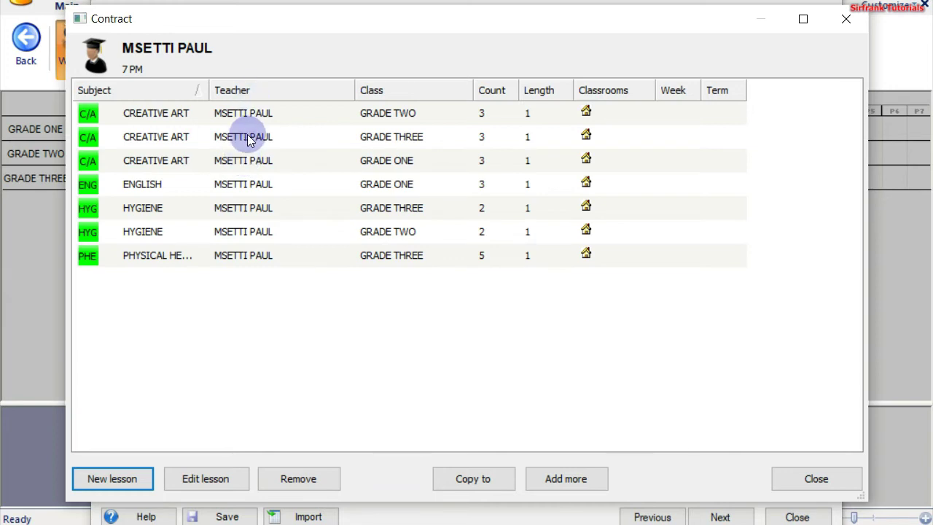
{"action": "left_click", "coordinate": [166, 162]}
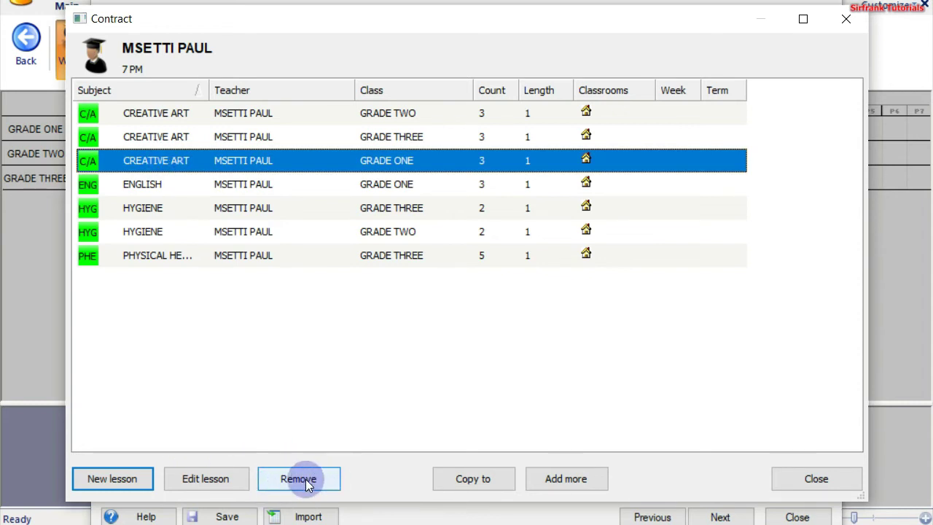
{"action": "left_click", "coordinate": [203, 478]}
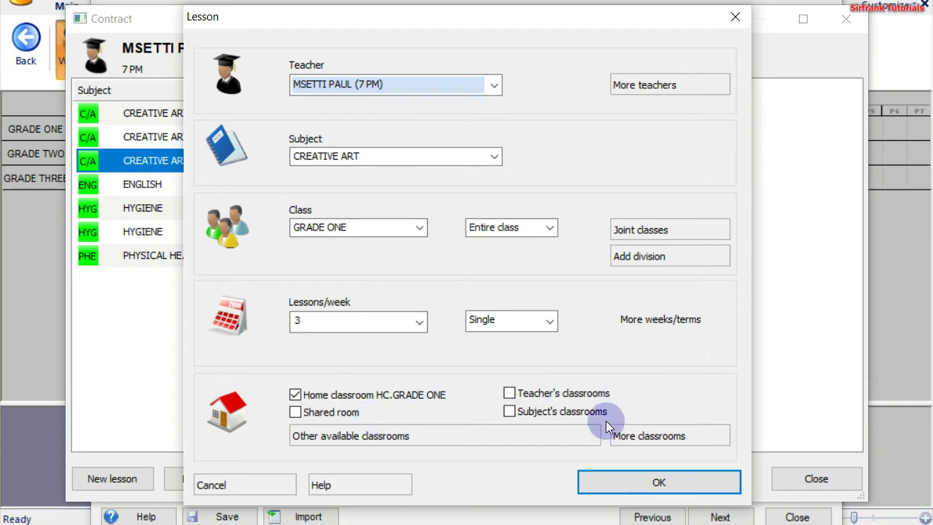
{"action": "left_click", "coordinate": [659, 484]}
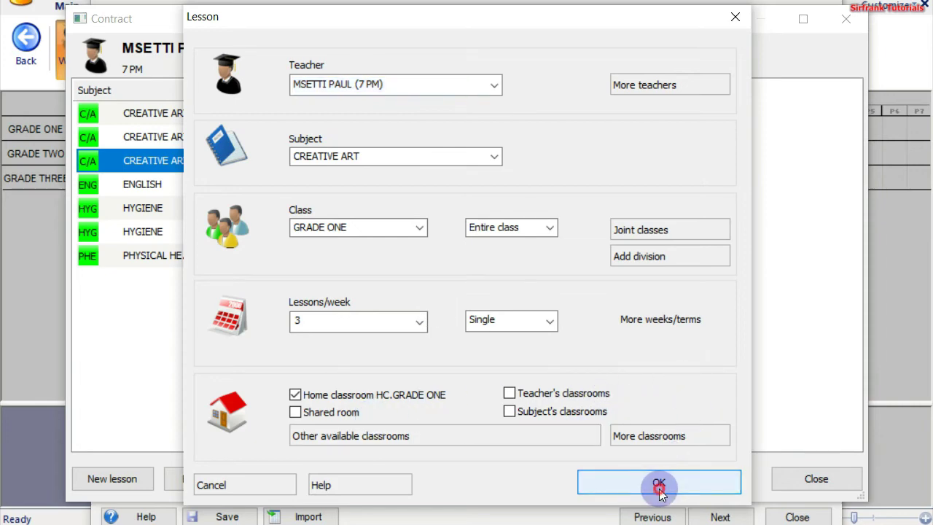
{"action": "left_click", "coordinate": [799, 481]}
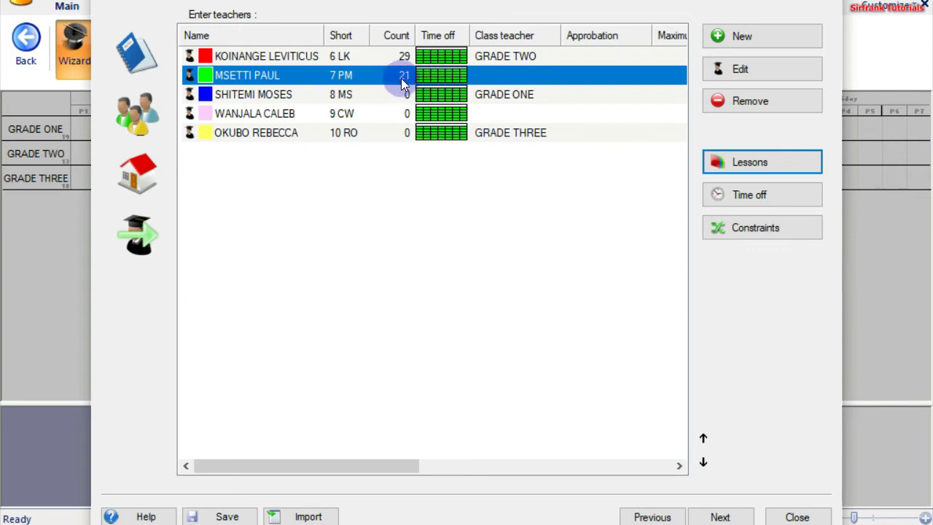
Add a CHRISTIAN RELIGIOUS EDUCATION lesson for GRADE ONE to the third teacher with 3 lessons per week
{"action": "left_click", "coordinate": [384, 95]}
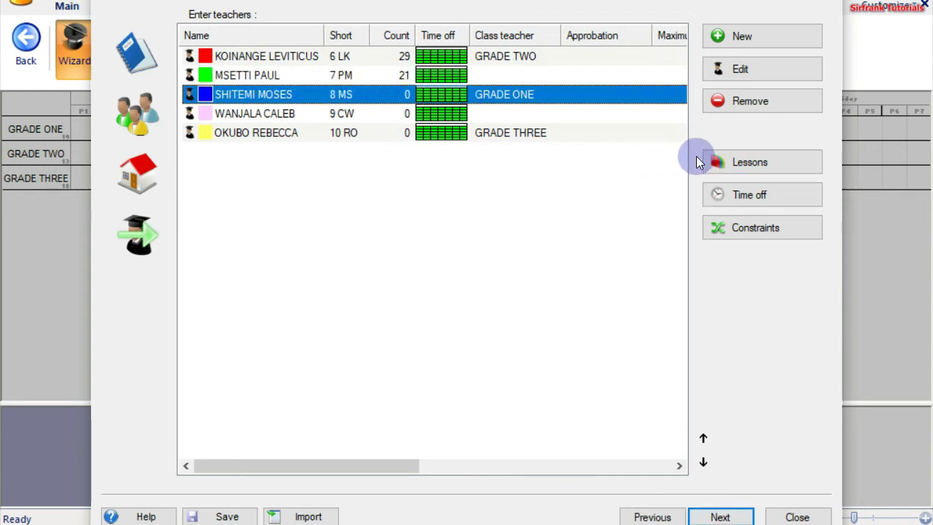
{"action": "left_click", "coordinate": [753, 162]}
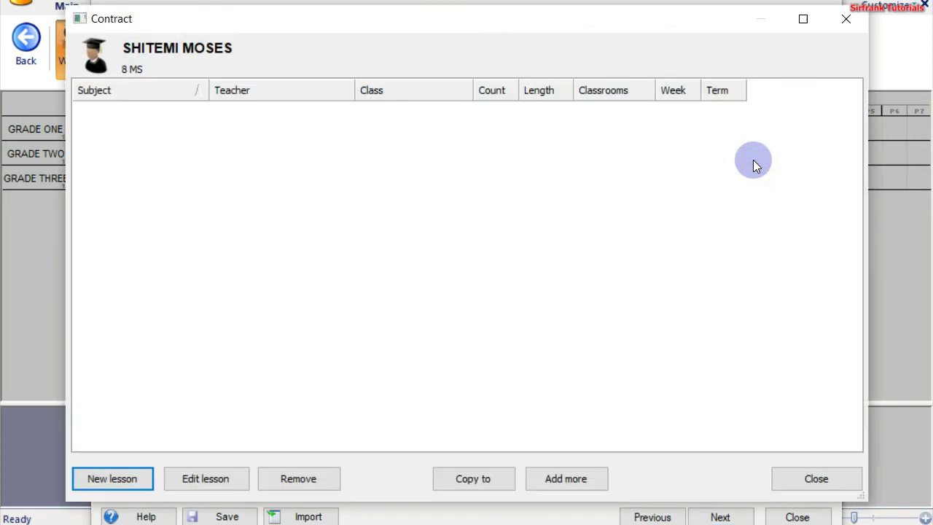
{"action": "left_click", "coordinate": [112, 478]}
{"action": "left_click", "coordinate": [395, 156]}
{"action": "left_click", "coordinate": [343, 179]}
{"action": "left_click", "coordinate": [358, 227]}
{"action": "left_click", "coordinate": [313, 241]}
{"action": "left_click", "coordinate": [358, 321]}
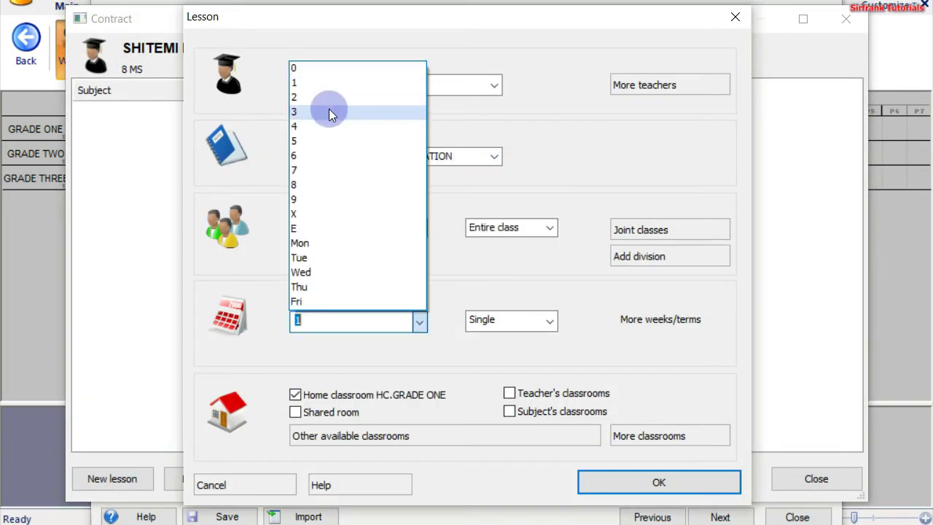
{"action": "left_click", "coordinate": [333, 115]}
{"action": "left_click", "coordinate": [658, 481]}
Add ENVIRONMENTAL lessons for GRADE ONE and GRADE TWO to the third teacher, each with 5 lessons per week
{"action": "left_click", "coordinate": [395, 156]}
{"action": "left_click", "coordinate": [342, 179]}
{"action": "left_click", "coordinate": [357, 227]}
{"action": "left_click", "coordinate": [313, 241]}
{"action": "left_click", "coordinate": [357, 321]}
{"action": "left_click", "coordinate": [301, 141]}
{"action": "left_click", "coordinate": [658, 482]}
{"action": "left_click", "coordinate": [112, 478]}
{"action": "left_click", "coordinate": [395, 155]}
{"action": "left_click", "coordinate": [358, 227]}
{"action": "left_click", "coordinate": [358, 321]}
{"action": "left_click", "coordinate": [658, 481]}
Add a MATHEMATICS lesson for GRADE THREE to the third teacher with 5 lessons per week
{"action": "left_click", "coordinate": [112, 478]}
{"action": "left_click", "coordinate": [395, 156]}
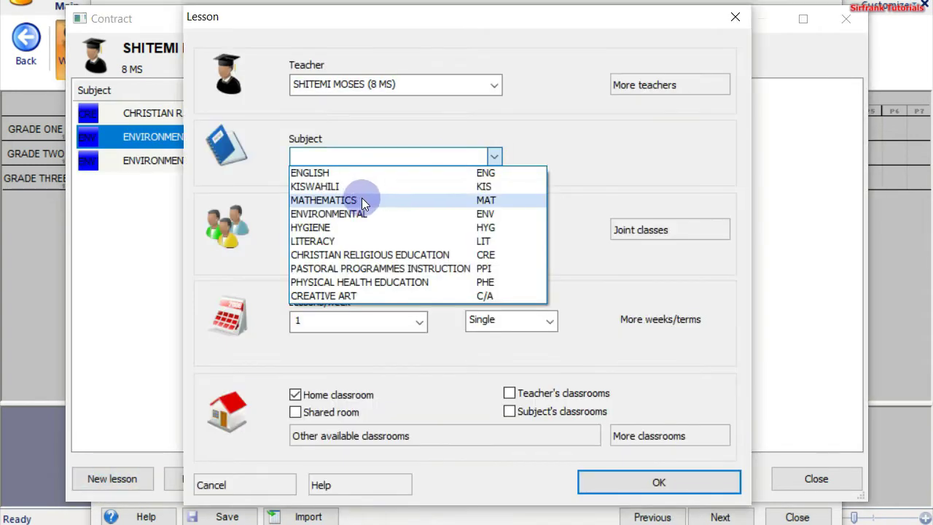
{"action": "left_click", "coordinate": [342, 197]}
{"action": "left_click", "coordinate": [358, 227]}
{"action": "left_click", "coordinate": [415, 323]}
{"action": "left_click", "coordinate": [659, 482]}
Add a MATHEMATICS lesson for GRADE ONE to the third teacher with 5 lessons per week
{"action": "left_click", "coordinate": [112, 478]}
{"action": "left_click", "coordinate": [494, 155]}
{"action": "left_click", "coordinate": [342, 179]}
{"action": "left_click", "coordinate": [358, 228]}
{"action": "left_click", "coordinate": [324, 243]}
{"action": "left_click", "coordinate": [358, 321]}
{"action": "left_click", "coordinate": [658, 482]}
Add a PASTORAL PROGRAMMES INSTRUCTION lesson for GRADE ONE to the third teacher with 1 single lesson per week
{"action": "left_click", "coordinate": [112, 478]}
{"action": "left_click", "coordinate": [494, 156]}
{"action": "left_click", "coordinate": [342, 211]}
{"action": "left_click", "coordinate": [418, 228]}
{"action": "left_click", "coordinate": [324, 244]}
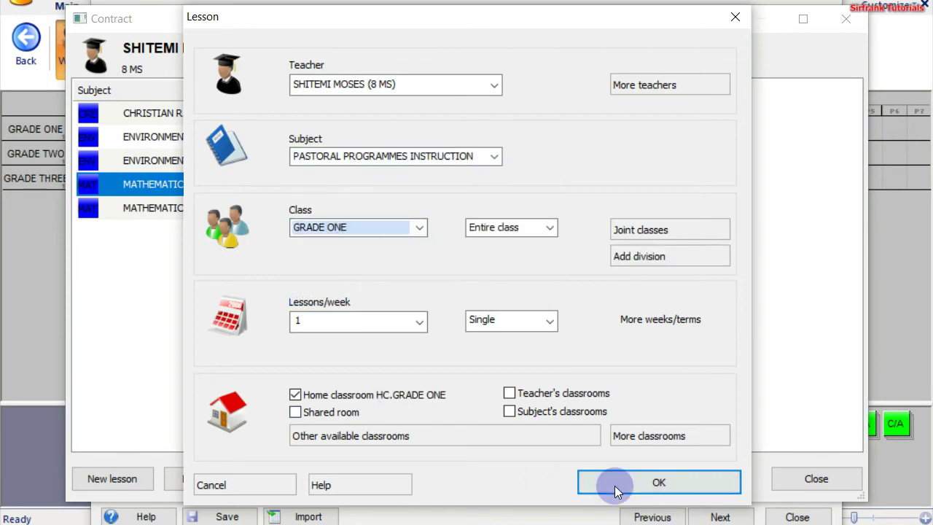
{"action": "left_click", "coordinate": [608, 481]}
Add a PHYSICAL HEALTH EDUCATION lesson for GRADE TWO with 5 lessons per week, then leave the third teacher's lesson list
{"action": "left_click", "coordinate": [138, 480]}
{"action": "left_click", "coordinate": [494, 156]}
{"action": "left_click", "coordinate": [354, 339]}
{"action": "left_click", "coordinate": [419, 227]}
{"action": "left_click", "coordinate": [325, 256]}
{"action": "left_click", "coordinate": [419, 321]}
{"action": "left_click", "coordinate": [349, 385]}
{"action": "left_click", "coordinate": [604, 488]}
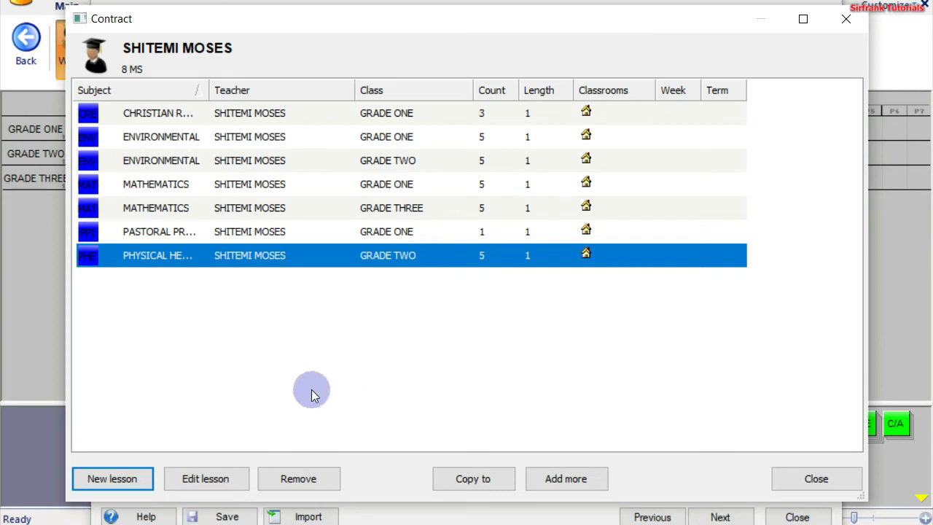
{"action": "left_click", "coordinate": [811, 479]}
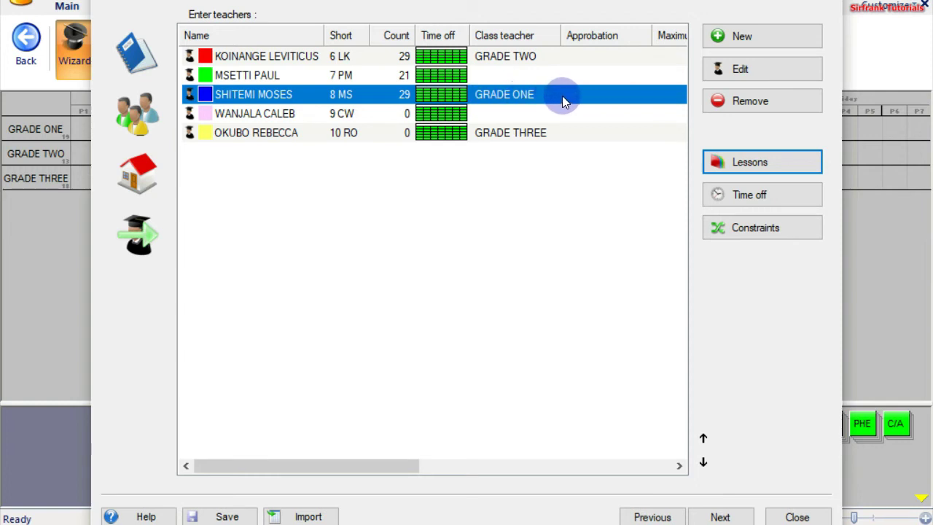
Add an ENGLISH lesson for GRADE THREE to the fourth teacher with 3 lessons per week and leave the lesson list
{"action": "left_click", "coordinate": [355, 114]}
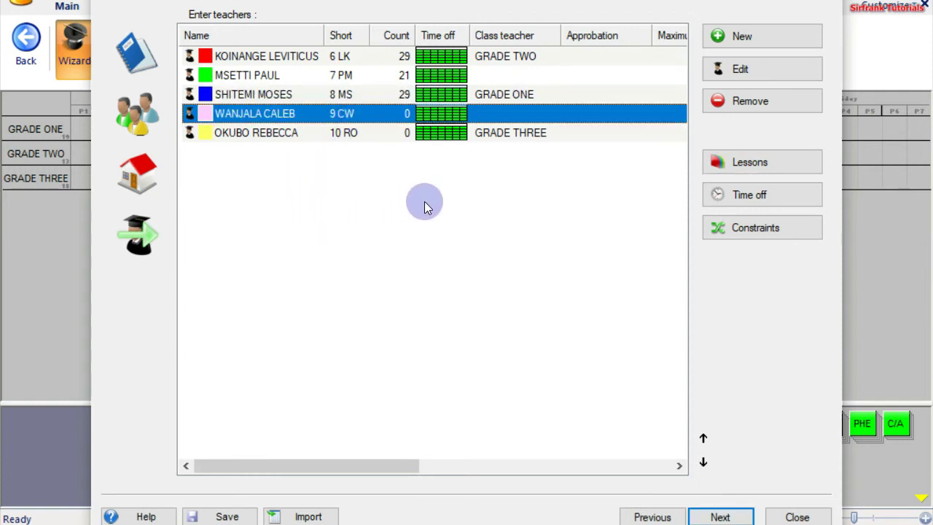
{"action": "left_click", "coordinate": [784, 159]}
{"action": "left_click", "coordinate": [101, 483]}
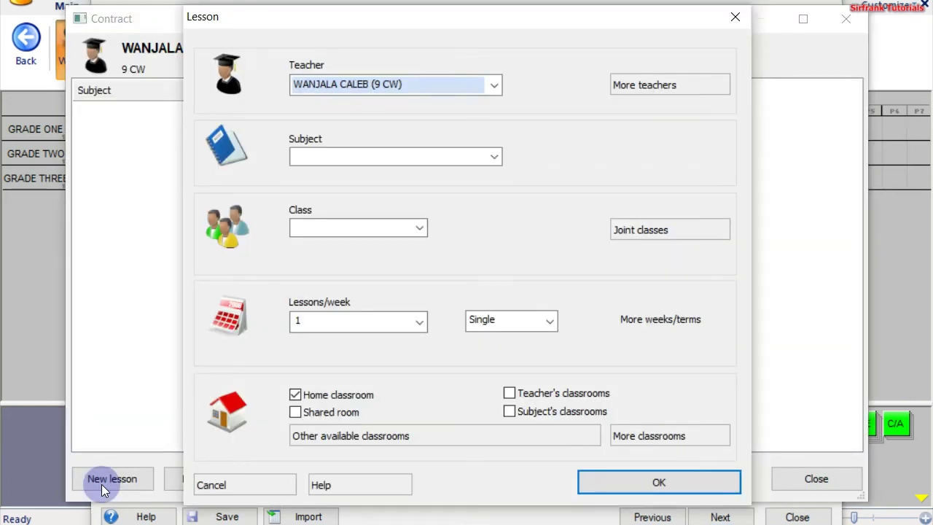
{"action": "left_click", "coordinate": [496, 156]}
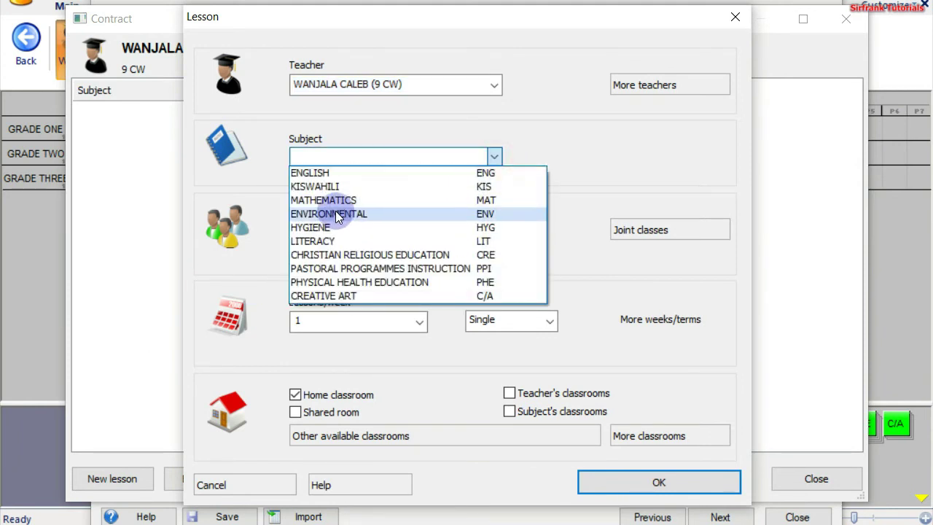
{"action": "left_click", "coordinate": [350, 173]}
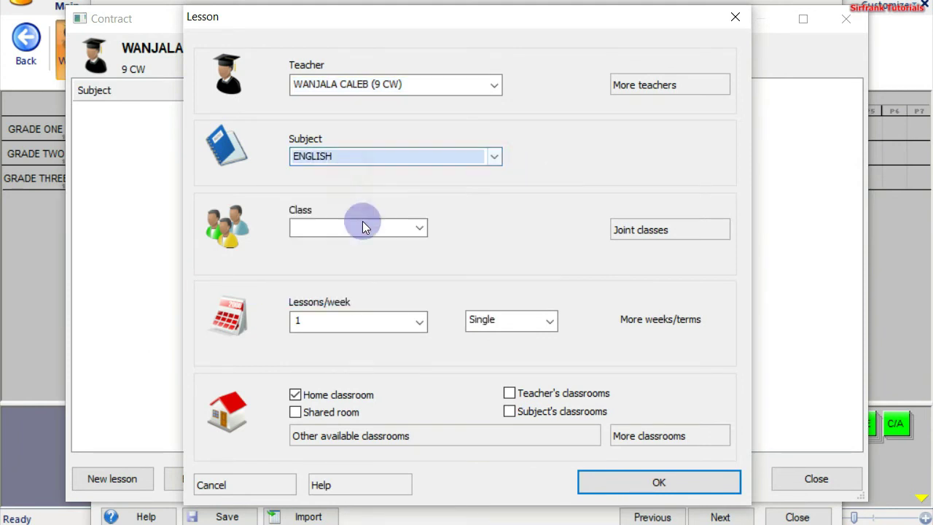
{"action": "left_click", "coordinate": [417, 228]}
{"action": "left_click", "coordinate": [364, 271]}
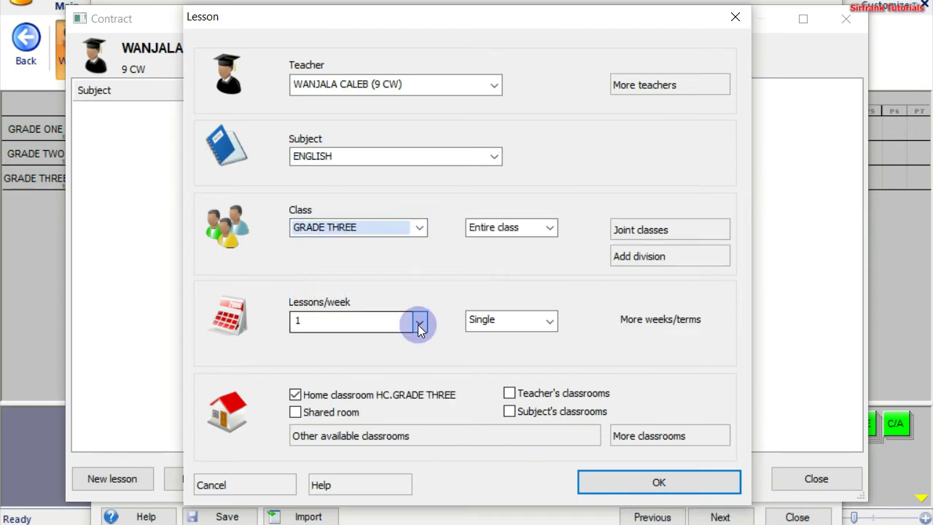
{"action": "left_click", "coordinate": [420, 324]}
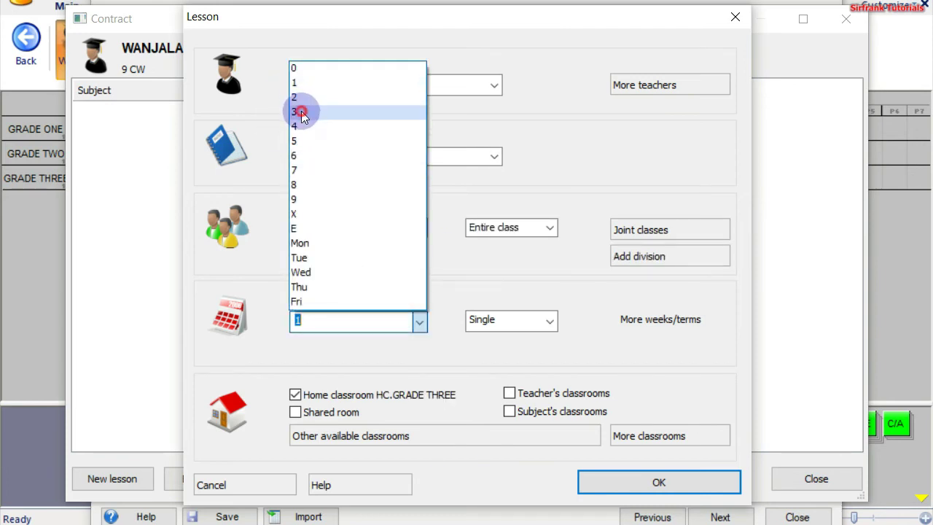
{"action": "left_click", "coordinate": [300, 113]}
{"action": "left_click", "coordinate": [637, 484]}
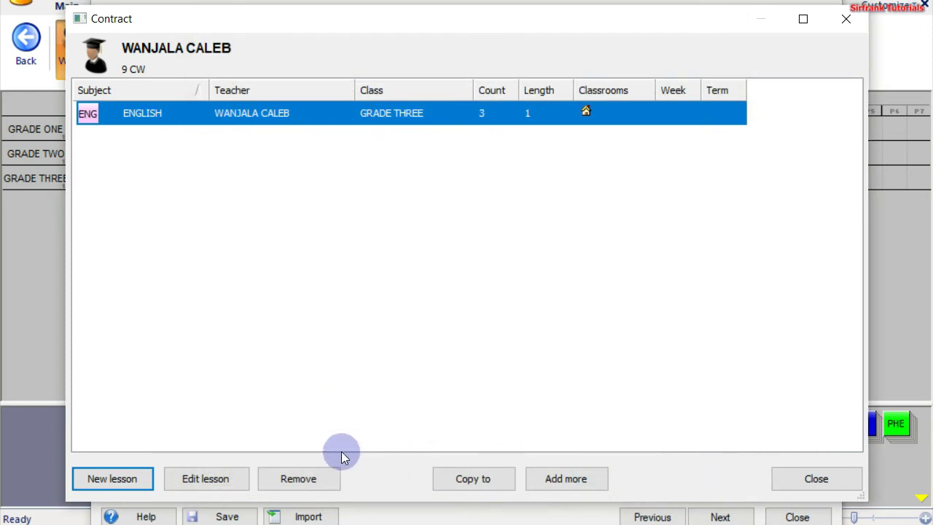
{"action": "left_click", "coordinate": [802, 485]}
{"action": "left_click", "coordinate": [411, 196]}
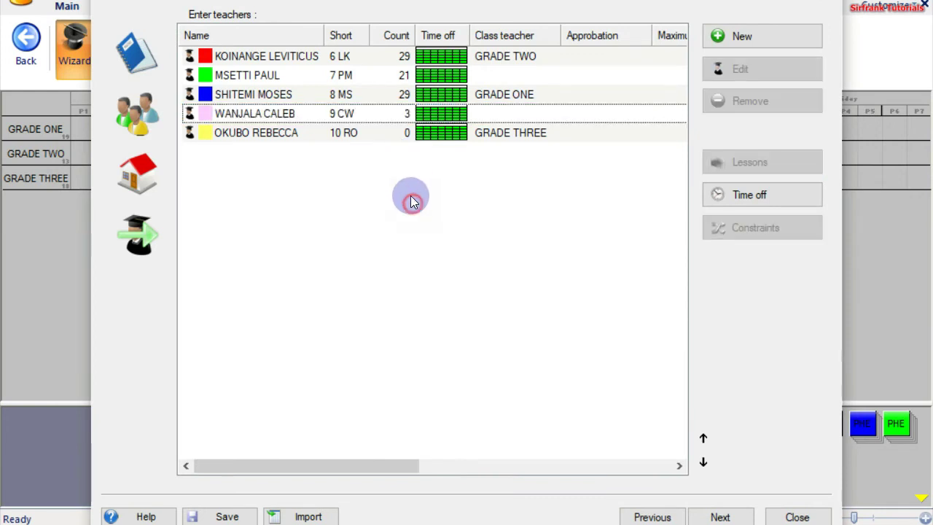
Add a CHRISTIAN RELIGIOUS EDUCATION lesson for GRADE THREE to the fifth teacher with 3 single lessons per week
{"action": "left_click", "coordinate": [364, 133]}
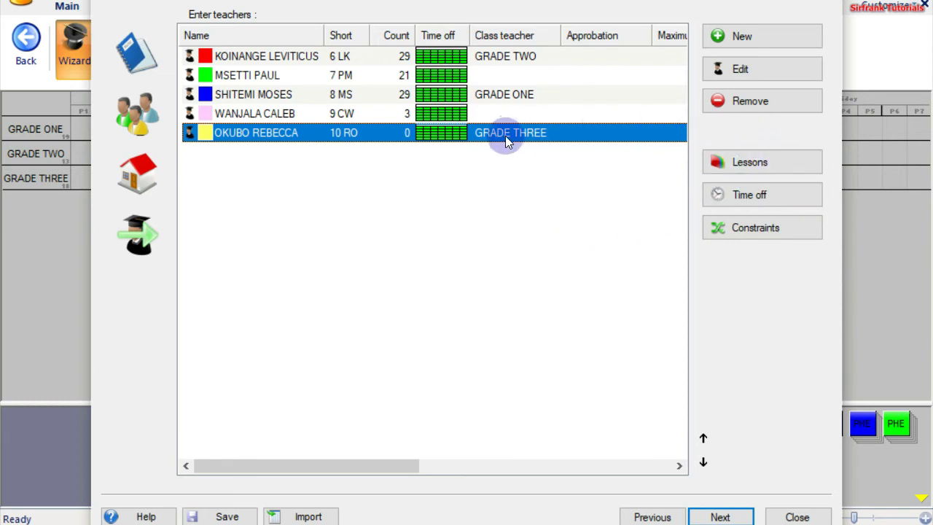
{"action": "left_click", "coordinate": [739, 162]}
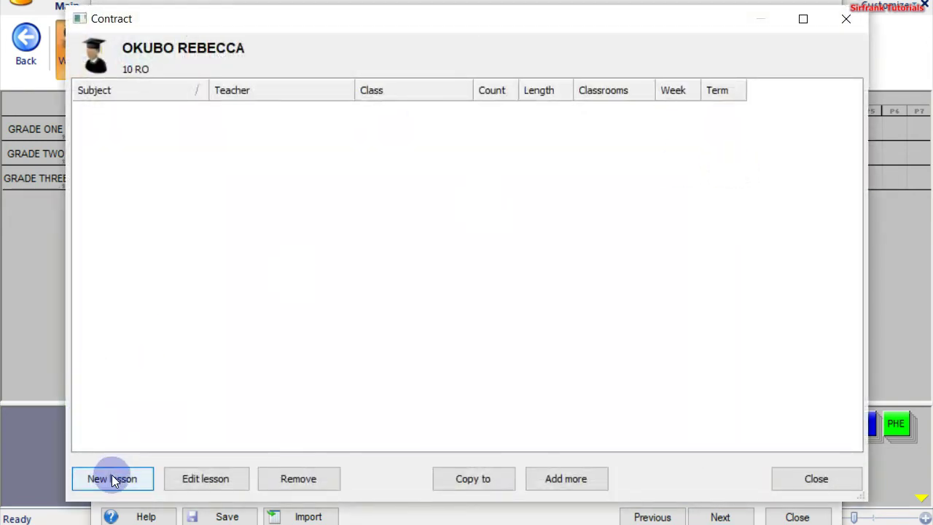
{"action": "left_click", "coordinate": [111, 479]}
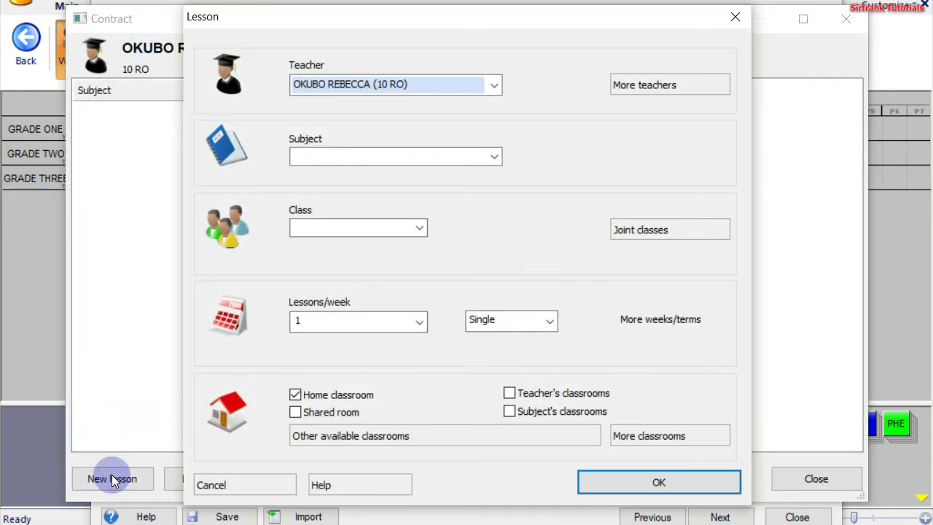
{"action": "left_click", "coordinate": [493, 156]}
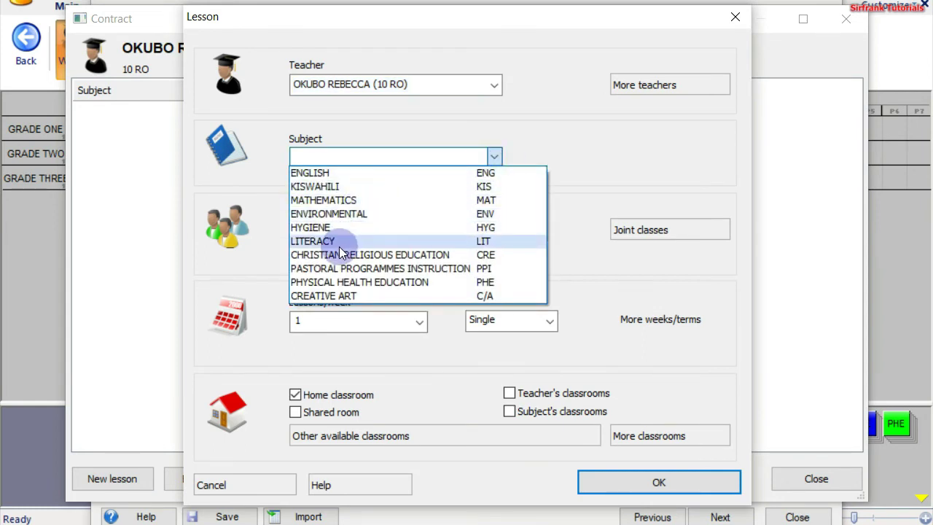
{"action": "left_click", "coordinate": [347, 255]}
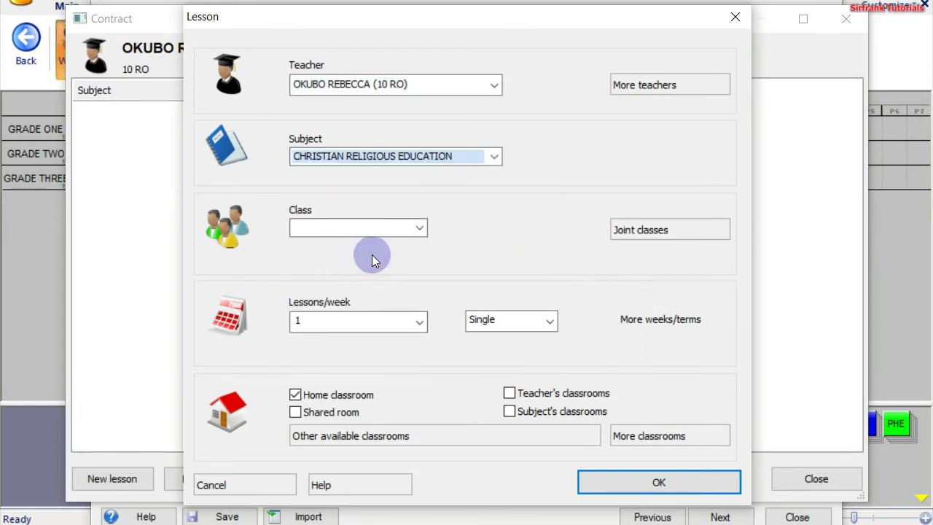
{"action": "left_click", "coordinate": [419, 227]}
{"action": "left_click", "coordinate": [345, 271]}
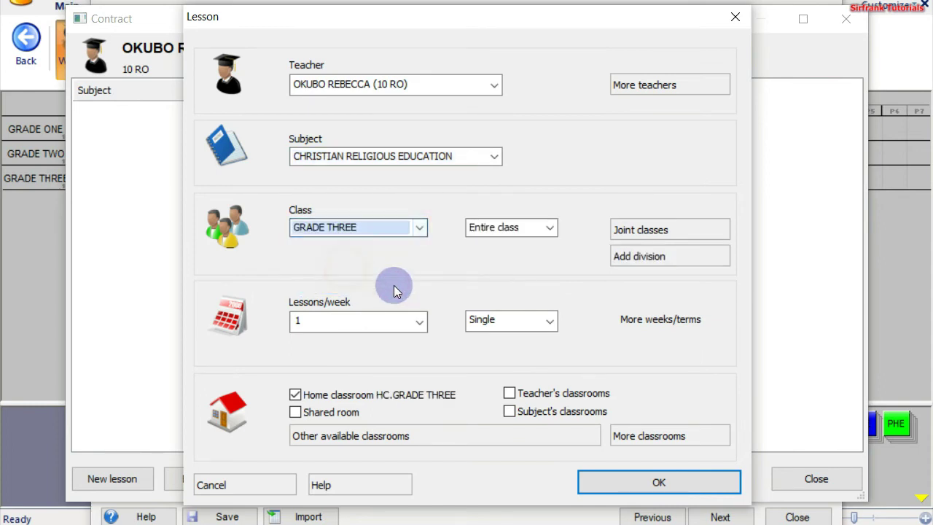
{"action": "left_click", "coordinate": [419, 324]}
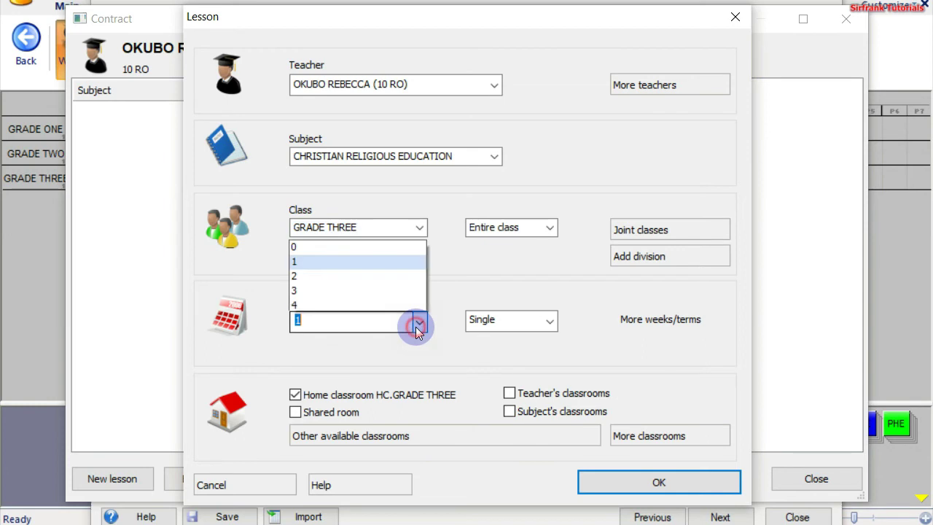
{"action": "left_click", "coordinate": [332, 113]}
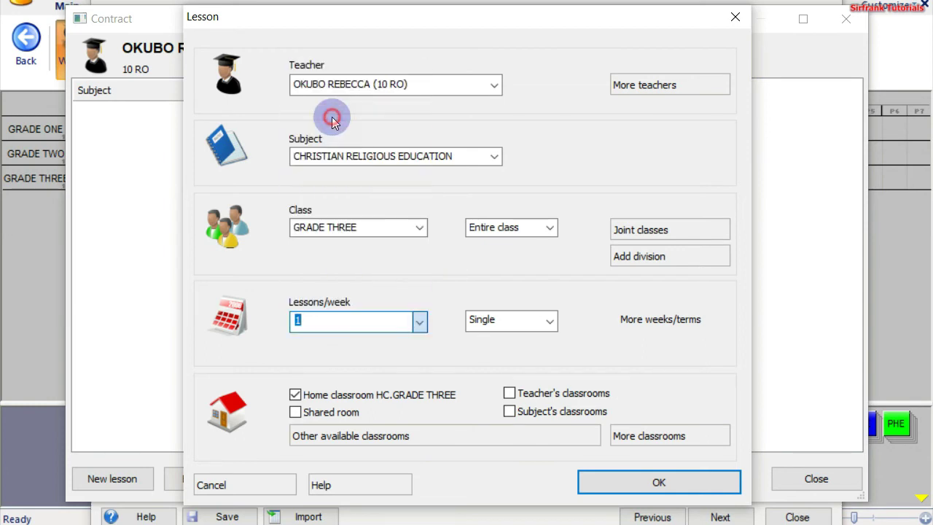
{"action": "left_click", "coordinate": [652, 482]}
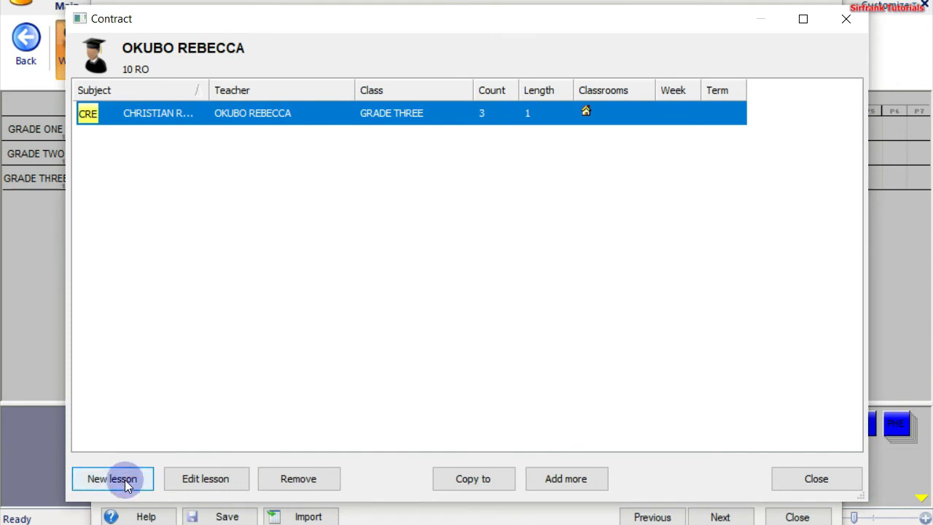
Add a CHRISTIAN RELIGIOUS EDUCATION lesson for GRADE TWO to the fifth teacher with 3 lessons per week
{"action": "left_click", "coordinate": [113, 479]}
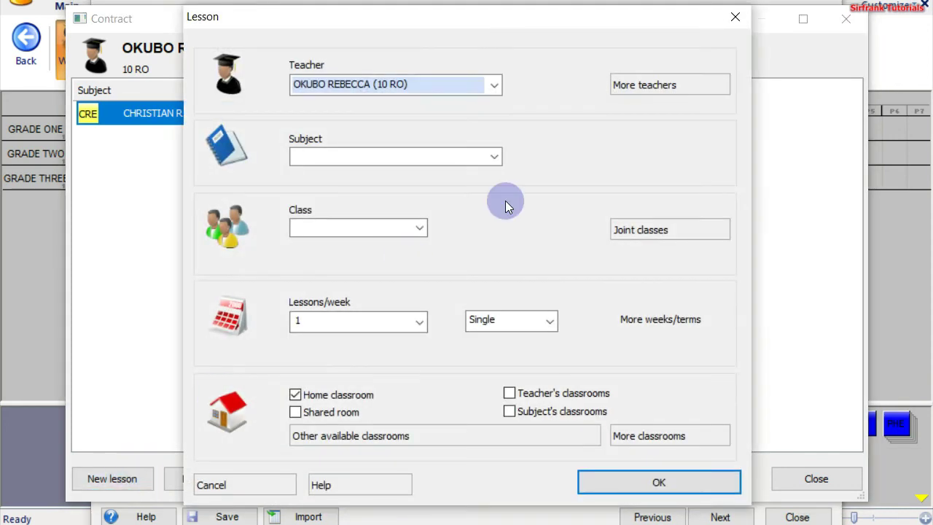
{"action": "left_click", "coordinate": [494, 156]}
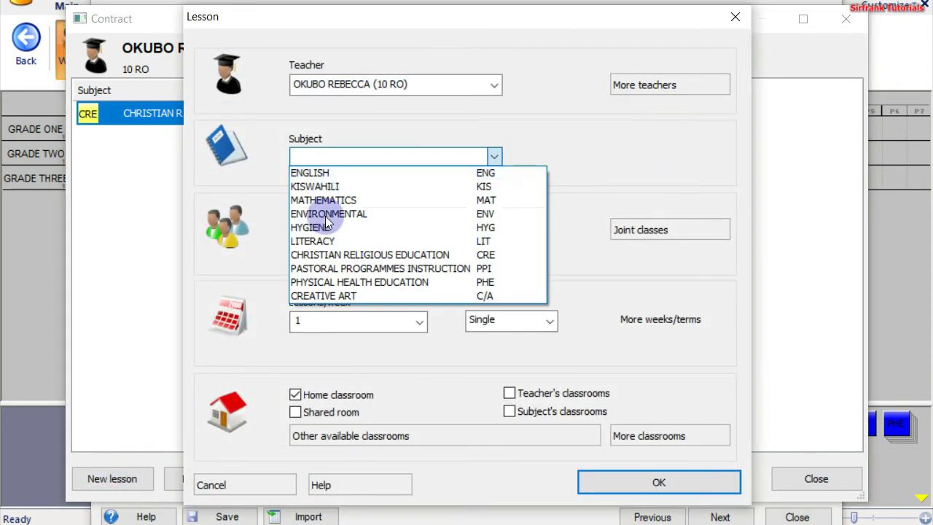
{"action": "left_click", "coordinate": [350, 256]}
{"action": "left_click", "coordinate": [419, 227]}
{"action": "left_click", "coordinate": [313, 258]}
{"action": "left_click", "coordinate": [591, 488]}
Add an ENVIRONMENTAL lesson for GRADE THREE to the fifth teacher with 5 lessons per week
{"action": "left_click", "coordinate": [112, 479]}
{"action": "left_click", "coordinate": [350, 218]}
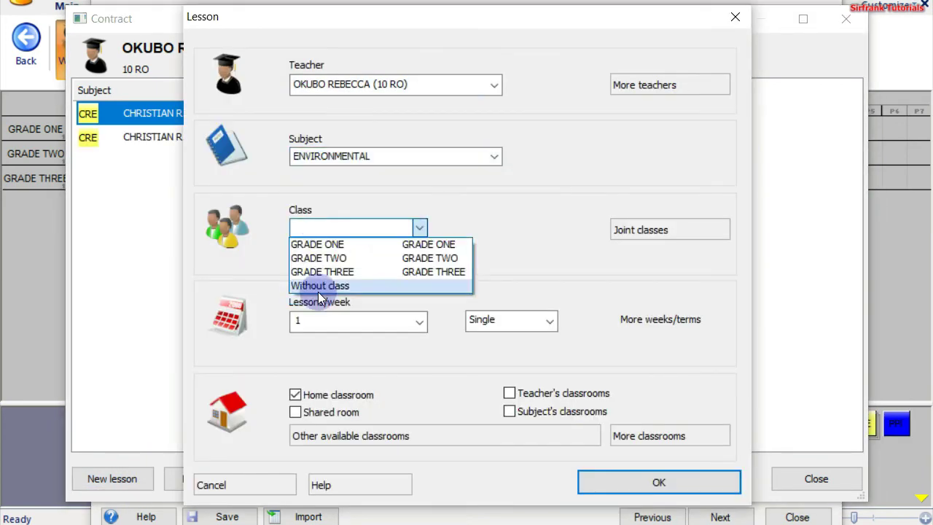
{"action": "left_click", "coordinate": [313, 268]}
{"action": "left_click", "coordinate": [419, 321]}
{"action": "left_click", "coordinate": [342, 131]}
{"action": "left_click", "coordinate": [656, 480]}
Add a HYGIENE lesson for GRADE ONE to the fifth teacher with 2 lessons per week
{"action": "left_click", "coordinate": [110, 478]}
{"action": "left_click", "coordinate": [494, 156]}
{"action": "left_click", "coordinate": [314, 228]}
{"action": "left_click", "coordinate": [419, 228]}
{"action": "left_click", "coordinate": [313, 244]}
{"action": "left_click", "coordinate": [419, 320]}
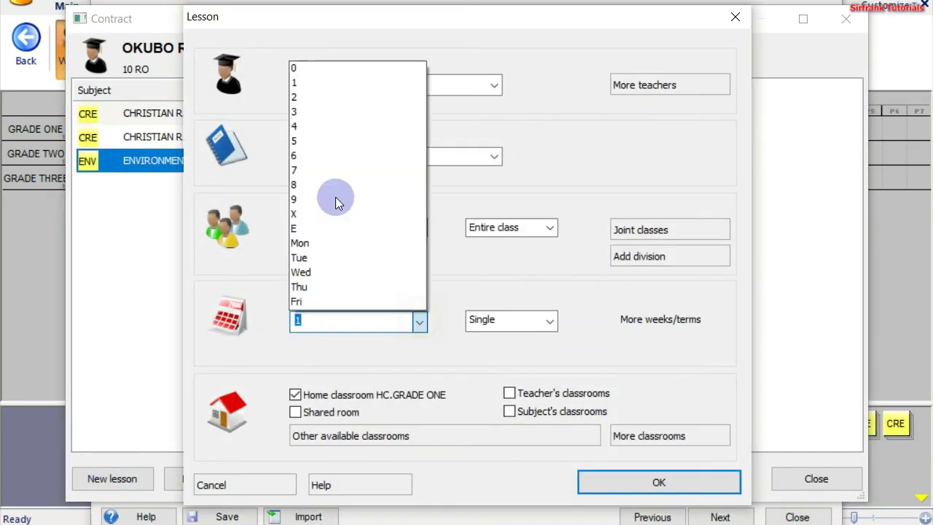
{"action": "left_click", "coordinate": [342, 349]}
{"action": "left_click", "coordinate": [655, 481]}
Add a KISWAHILI lesson for GRADE TWO to the fifth teacher with 3 lessons per week
{"action": "left_click", "coordinate": [113, 478]}
{"action": "left_click", "coordinate": [494, 156]}
{"action": "left_click", "coordinate": [320, 184]}
{"action": "left_click", "coordinate": [419, 227]}
{"action": "left_click", "coordinate": [328, 258]}
{"action": "left_click", "coordinate": [419, 321]}
{"action": "left_click", "coordinate": [321, 292]}
{"action": "left_click", "coordinate": [602, 480]}
Add a MATHEMATICS lesson for GRADE TWO to the fifth teacher with 5 lessons per week
{"action": "left_click", "coordinate": [113, 479]}
{"action": "left_click", "coordinate": [494, 156]}
{"action": "left_click", "coordinate": [336, 219]}
{"action": "left_click", "coordinate": [419, 227]}
{"action": "left_click", "coordinate": [345, 257]}
{"action": "left_click", "coordinate": [419, 321]}
{"action": "left_click", "coordinate": [320, 379]}
{"action": "left_click", "coordinate": [655, 480]}
Add a PASTORAL PROGRAMMES INSTRUCTION lesson for GRADE TWO to the fifth teacher with 1 single lesson per week
{"action": "left_click", "coordinate": [109, 479]}
{"action": "left_click", "coordinate": [494, 156]}
{"action": "left_click", "coordinate": [364, 268]}
{"action": "left_click", "coordinate": [419, 227]}
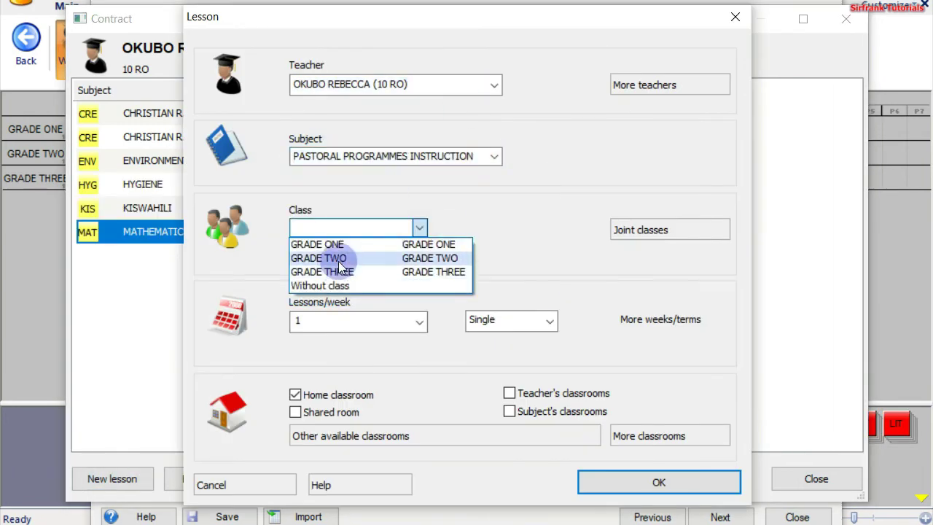
{"action": "left_click", "coordinate": [329, 258]}
{"action": "left_click", "coordinate": [655, 481]}
Add a PASTORAL PROGRAMMES INSTRUCTION lesson for GRADE THREE with 1 lesson per week and leave the fifth teacher's lesson list
{"action": "left_click", "coordinate": [113, 478]}
{"action": "left_click", "coordinate": [494, 156]}
{"action": "left_click", "coordinate": [332, 271]}
{"action": "key", "text": "Return"}
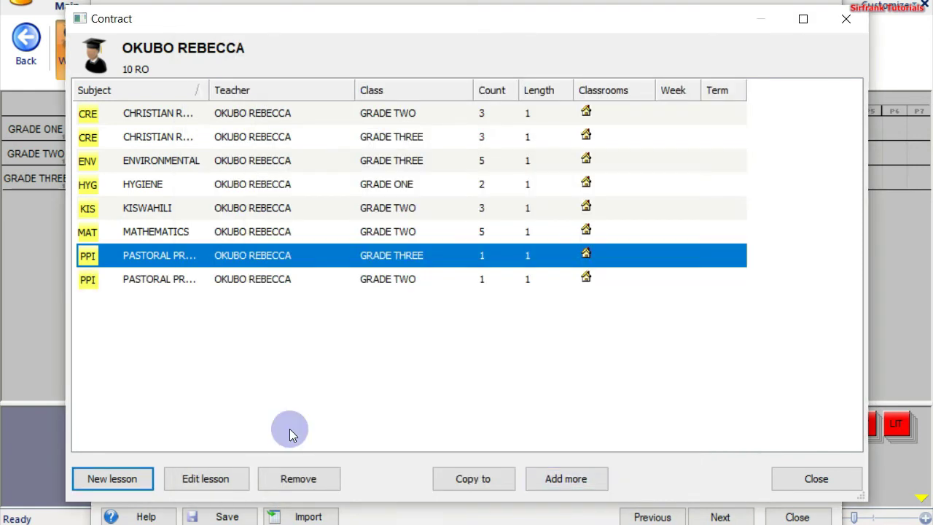
{"action": "left_click", "coordinate": [781, 479]}
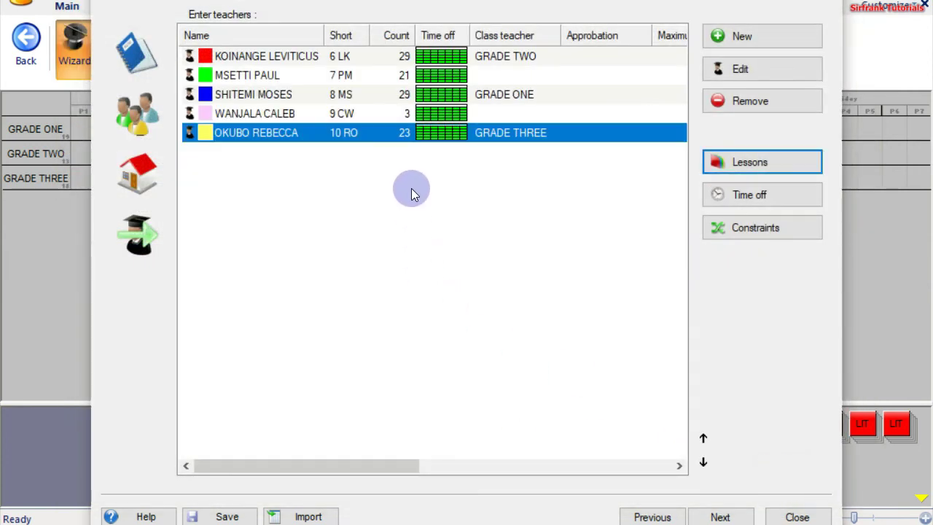
{"action": "left_click", "coordinate": [409, 245]}
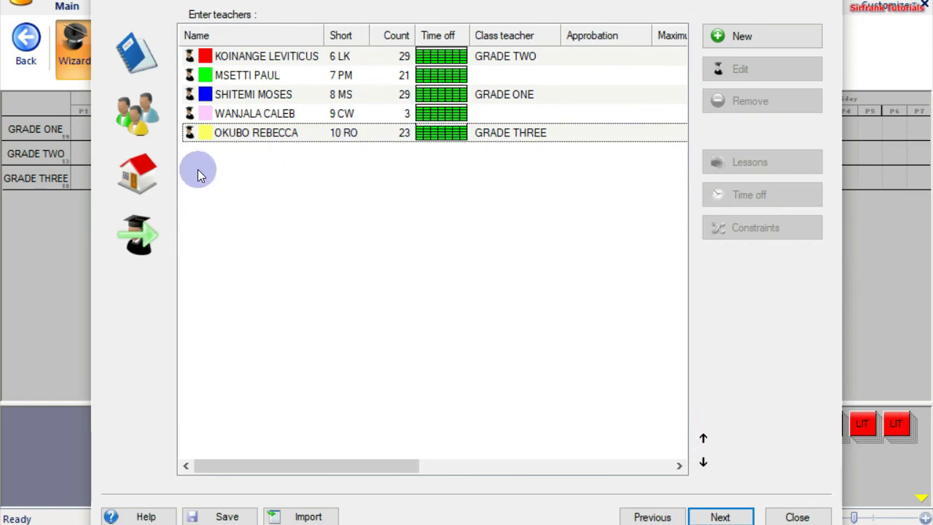
Review the lesson counts of the classrooms, classes and subjects, then return to the teachers list
{"action": "left_click", "coordinate": [135, 184]}
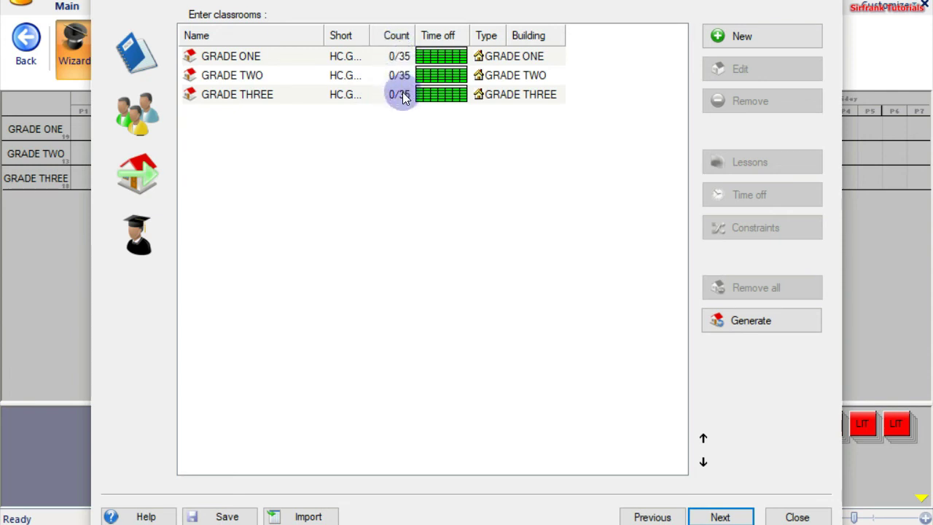
{"action": "left_click", "coordinate": [134, 120]}
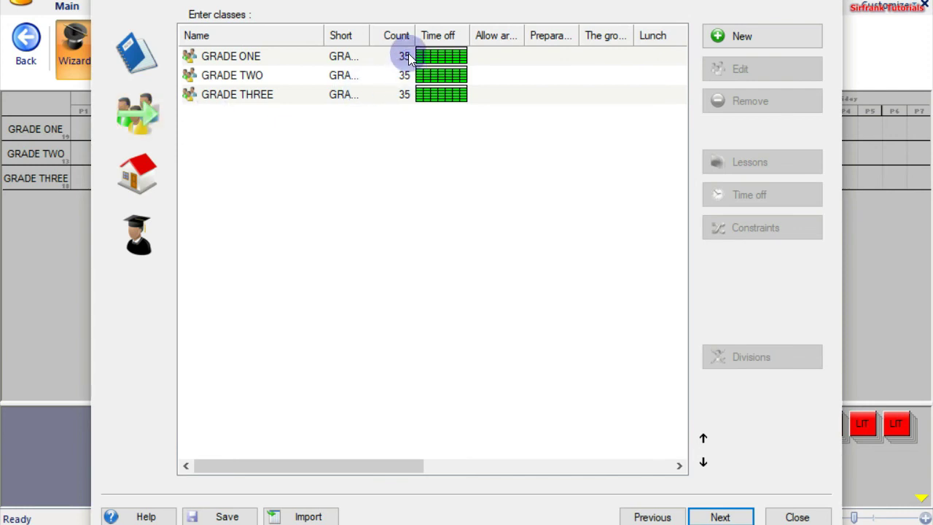
{"action": "left_click", "coordinate": [142, 74]}
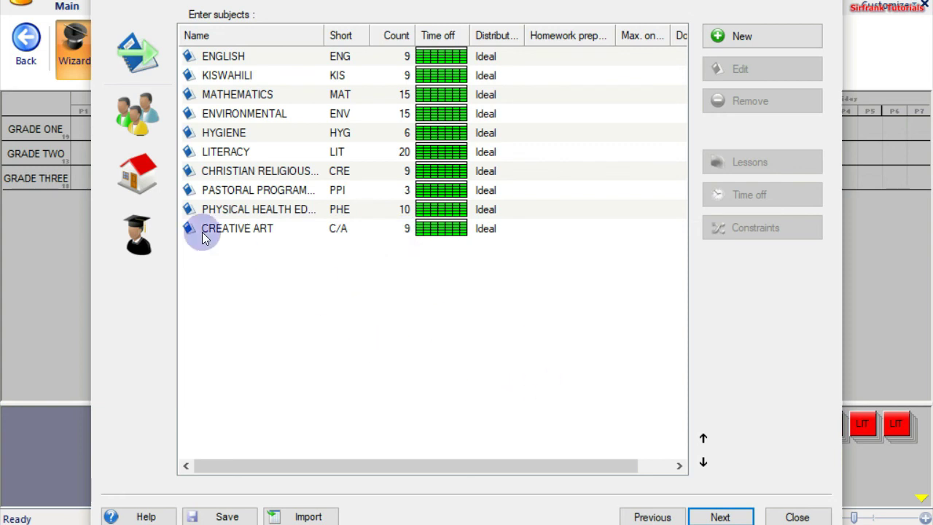
{"action": "left_click", "coordinate": [135, 251]}
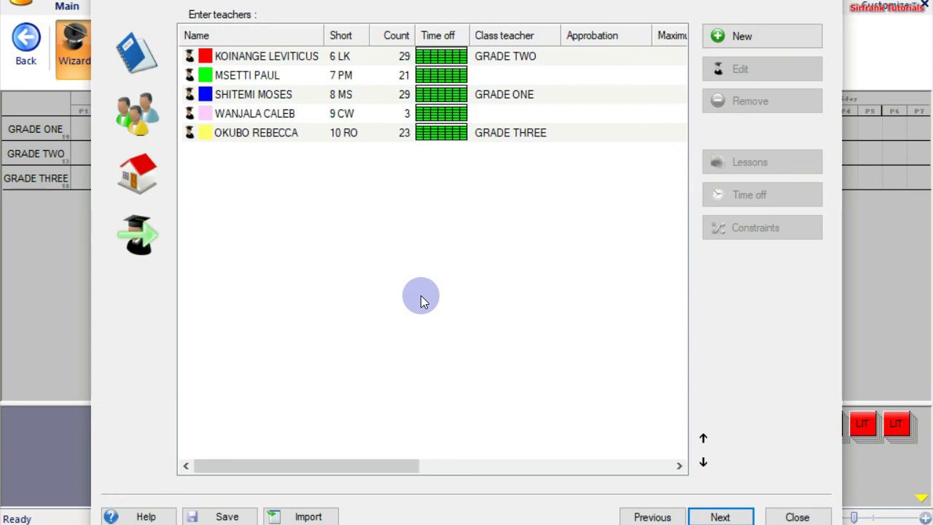
Proceed to the wizard's final page, run the timetable test and check the results for each category
{"action": "left_click", "coordinate": [721, 516]}
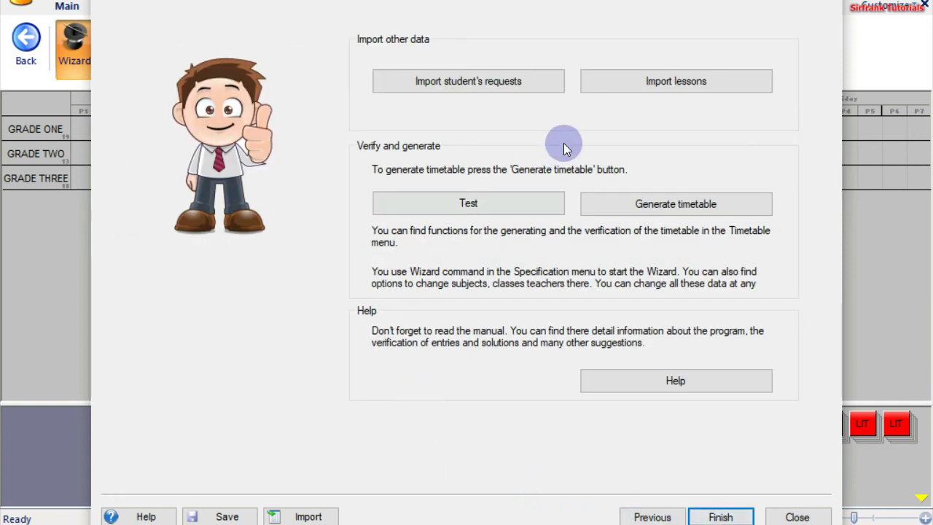
{"action": "left_click", "coordinate": [472, 204]}
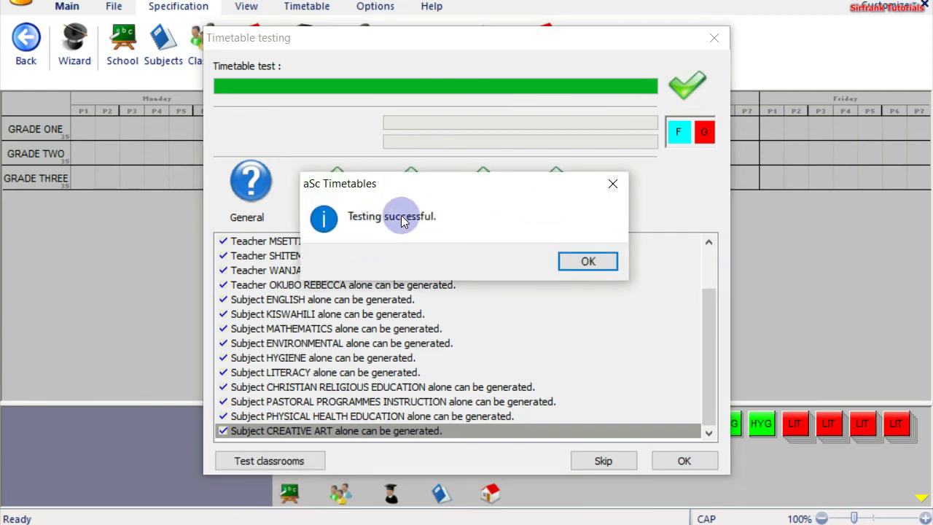
{"action": "left_click", "coordinate": [585, 262]}
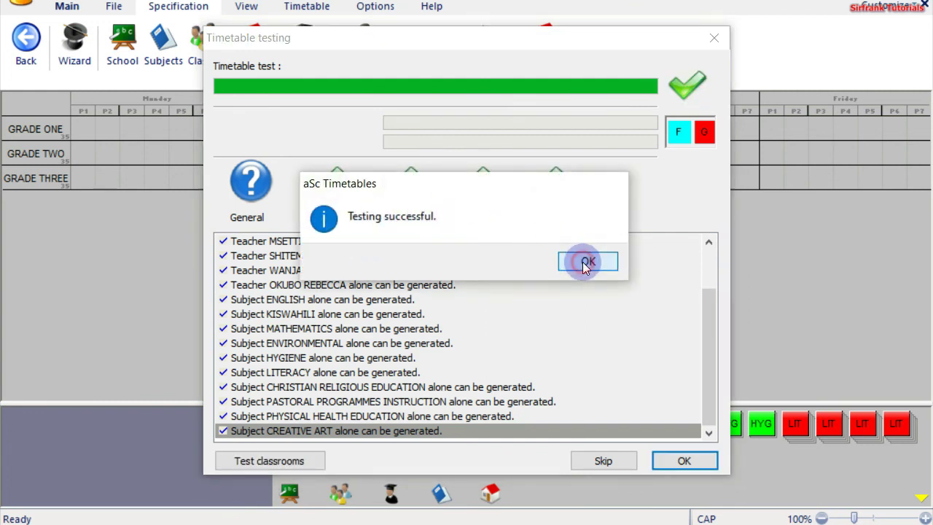
{"action": "left_click", "coordinate": [251, 216]}
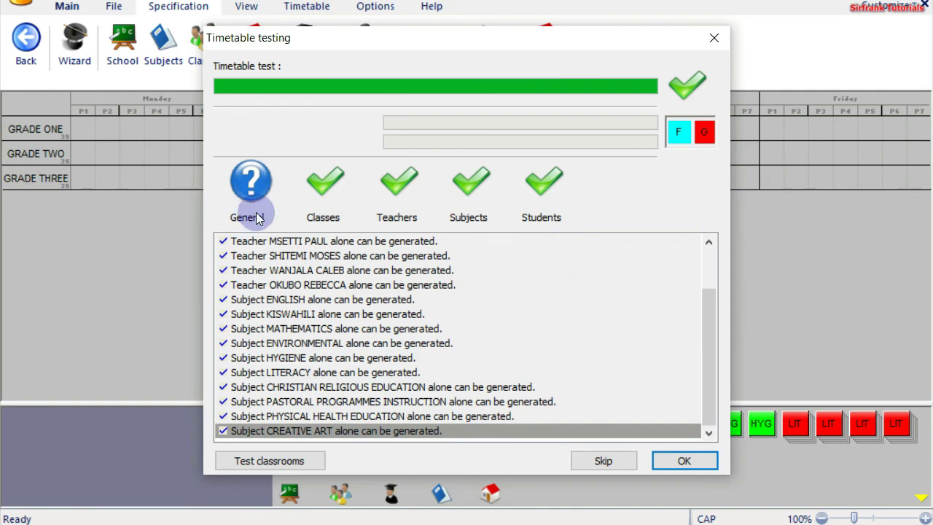
{"action": "left_click", "coordinate": [386, 224]}
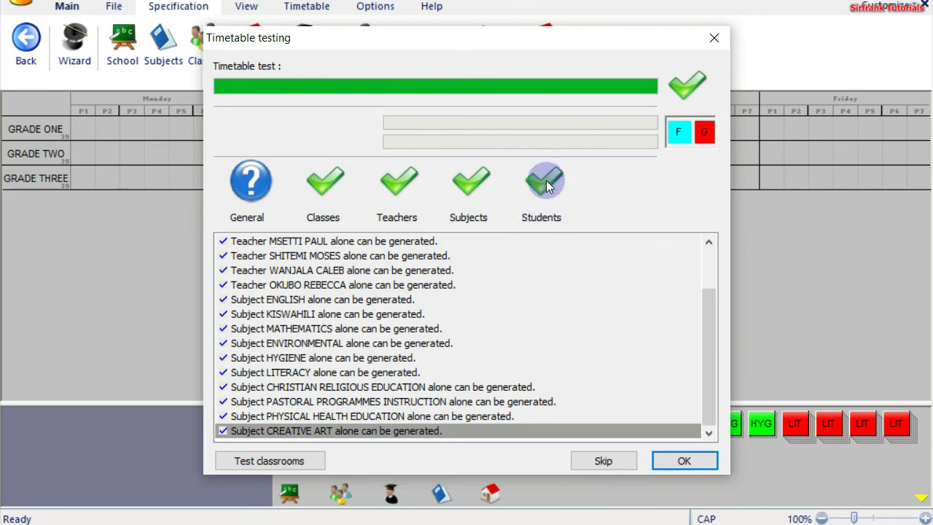
Test the classrooms as well and close the timetable testing
{"action": "left_click", "coordinate": [266, 463]}
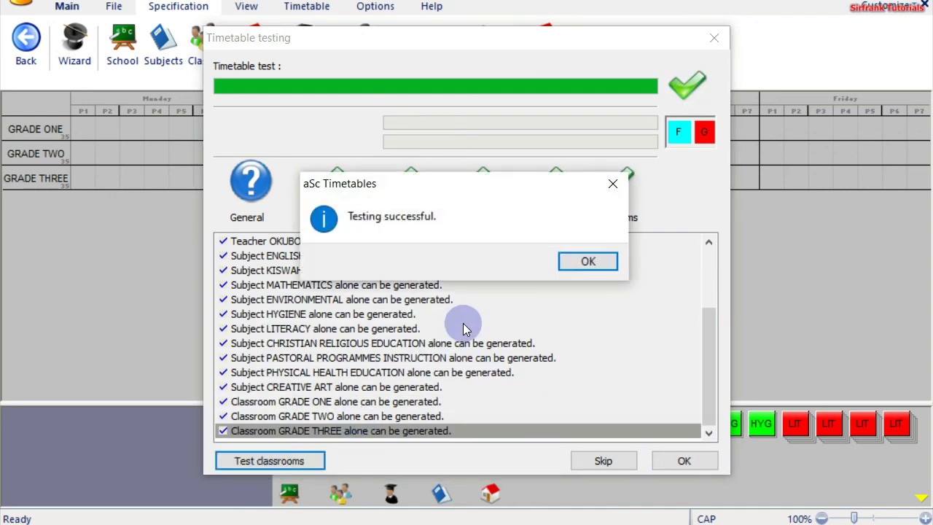
{"action": "left_click", "coordinate": [588, 260]}
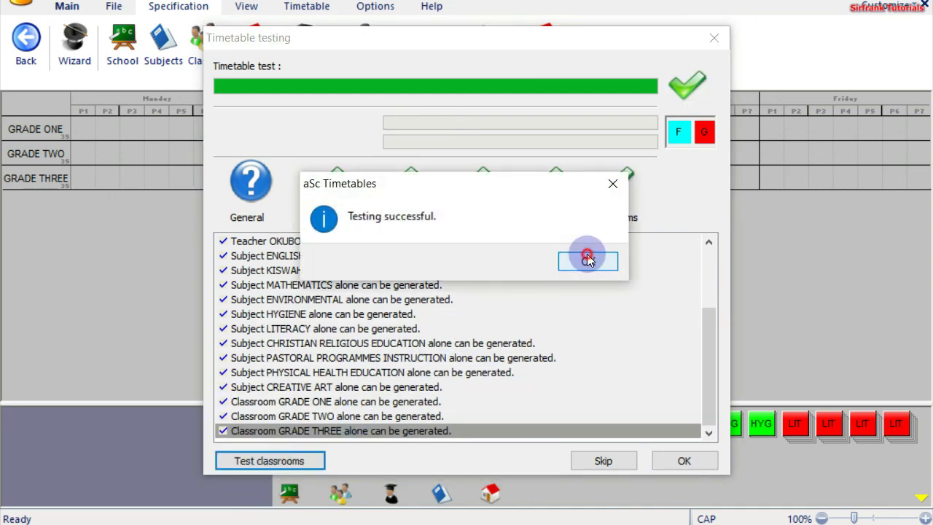
{"action": "left_click", "coordinate": [680, 461]}
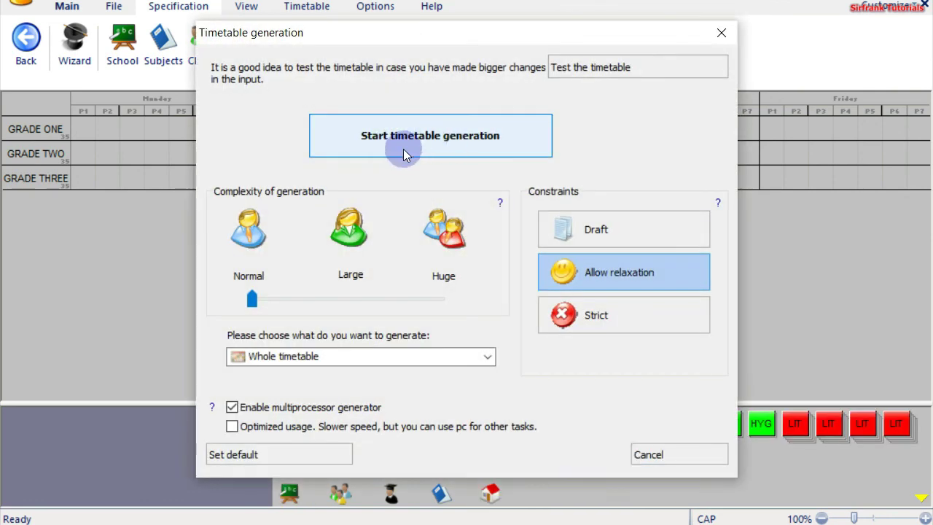
Generate the whole timetable with Normal complexity and the Allow relaxation constraint setting, then dismiss the generation summary
{"action": "left_click", "coordinate": [433, 223]}
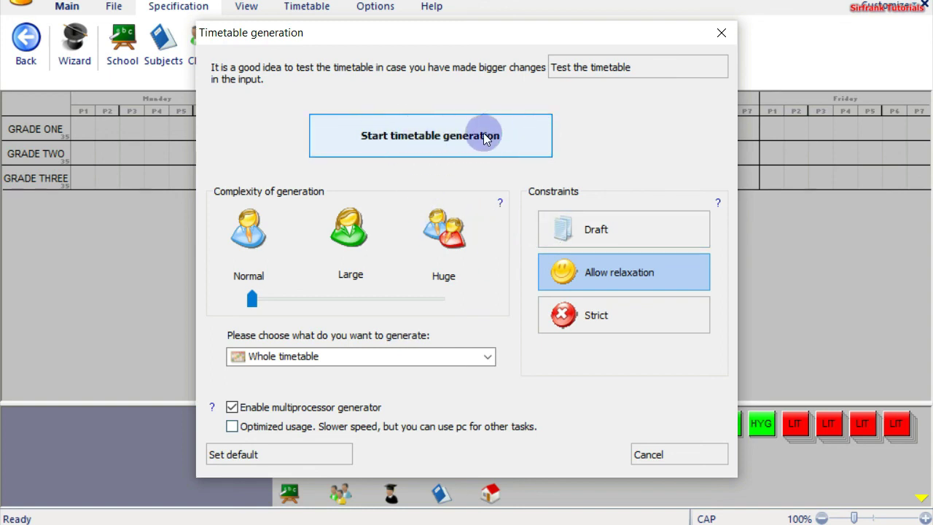
{"action": "left_click", "coordinate": [421, 135]}
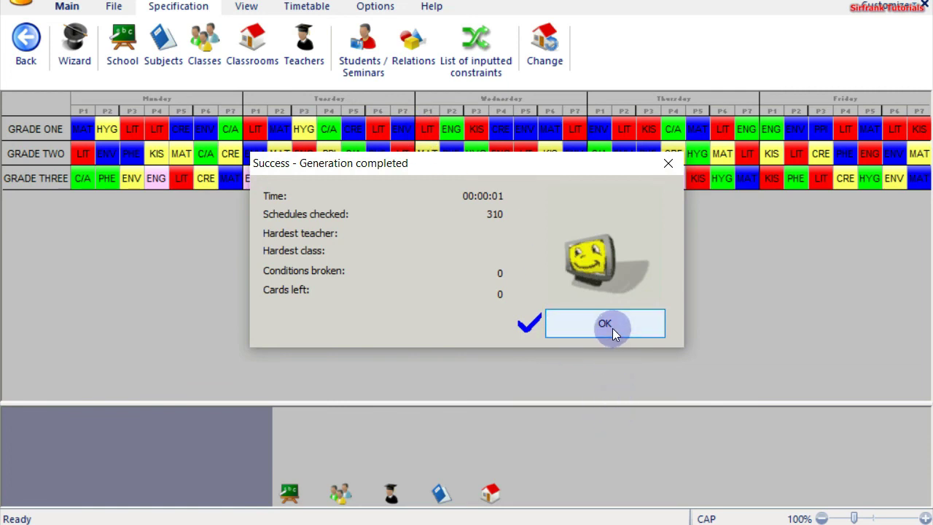
{"action": "left_click", "coordinate": [550, 324]}
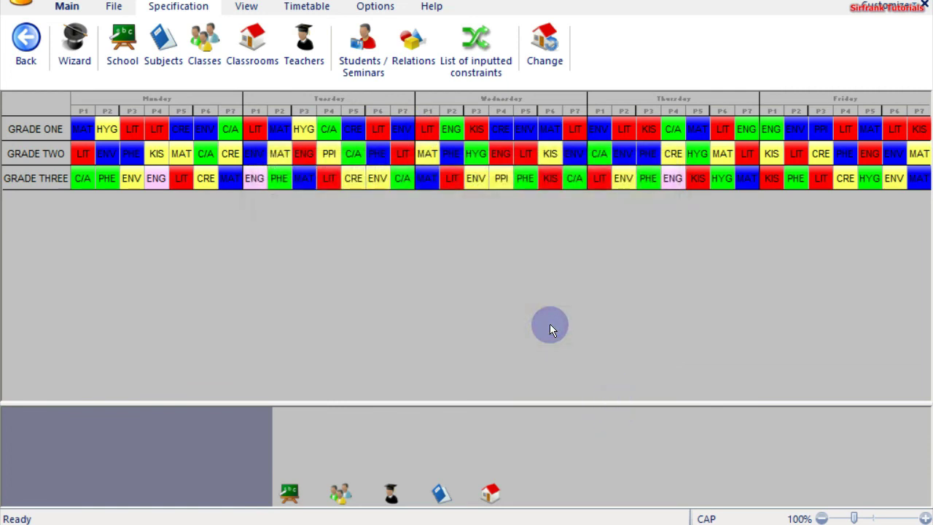